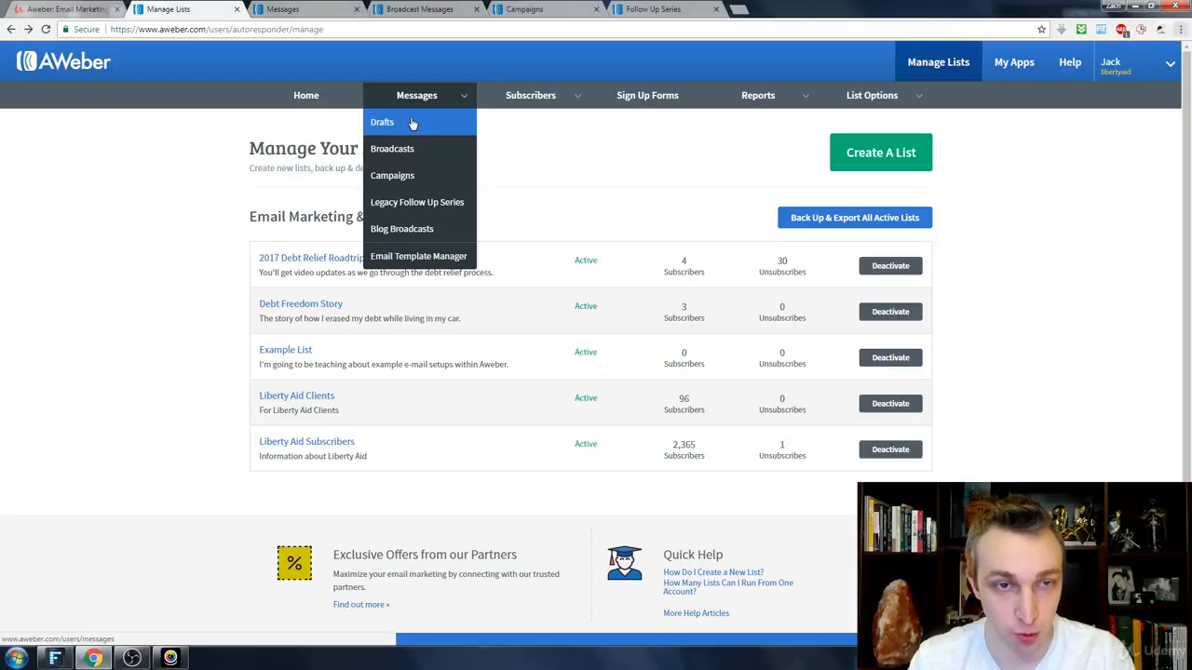
# Step: Review the Drafts, Broadcast Messages, Campaigns and Follow Up Messages pages of the Example List
pyautogui.click(412, 124)
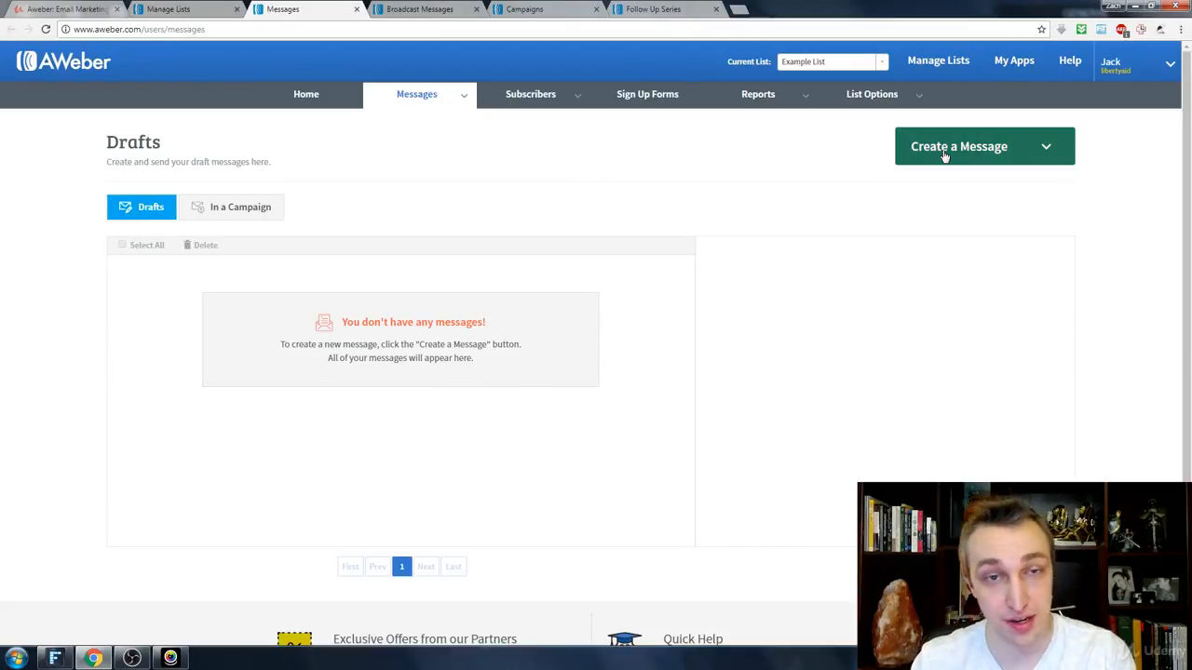
pyautogui.hotkey('ctrl', 'w')
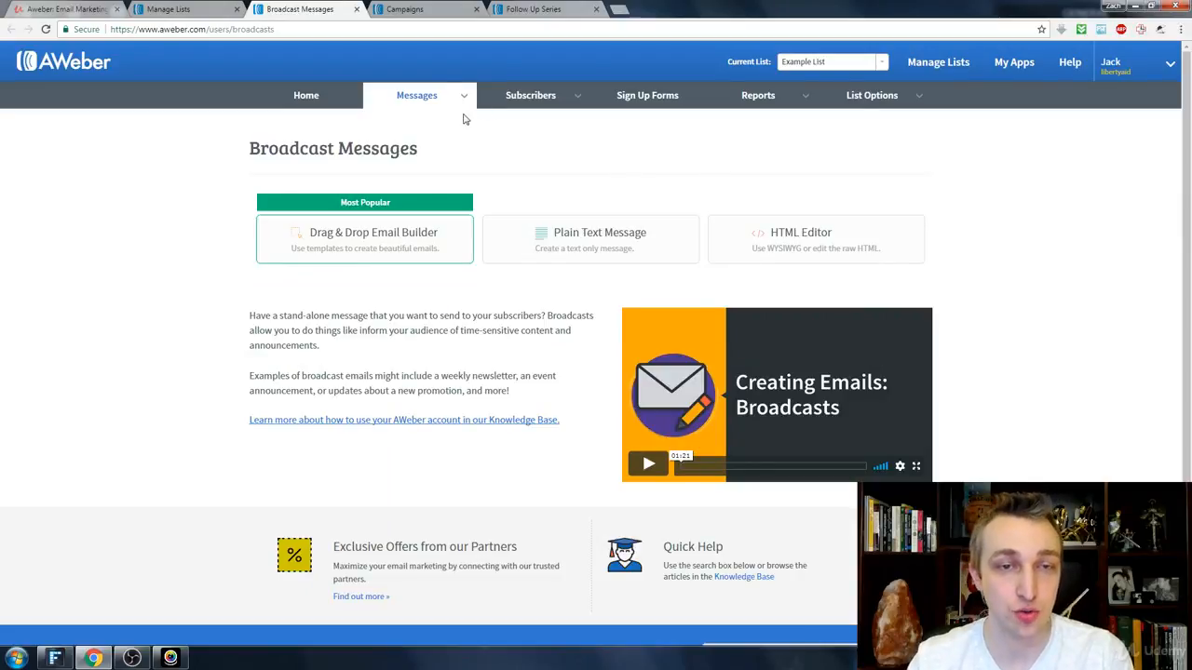
pyautogui.moveTo(454, 100)
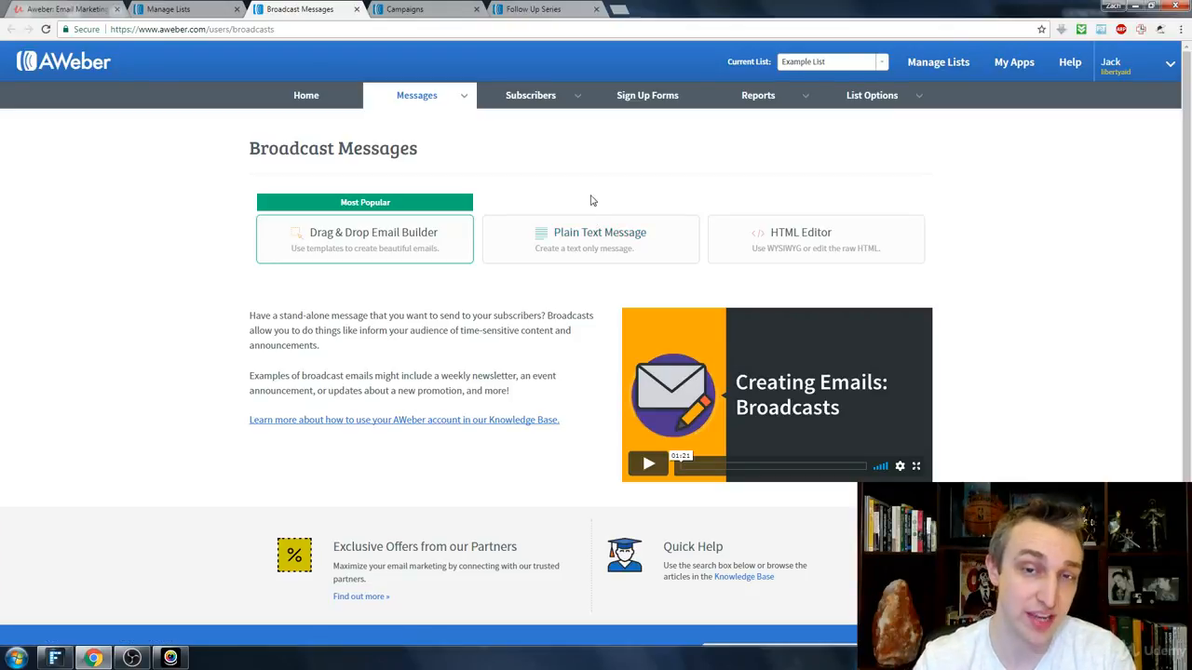
pyautogui.hotkey('ctrl', 'Tab')
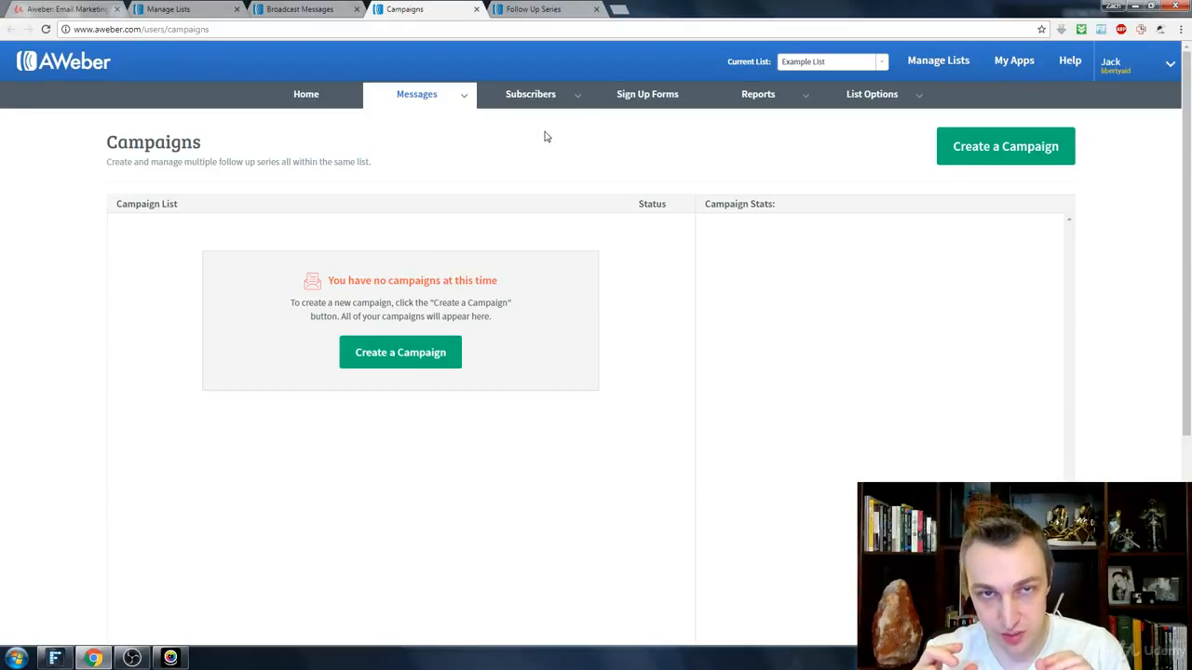
pyautogui.click(533, 9)
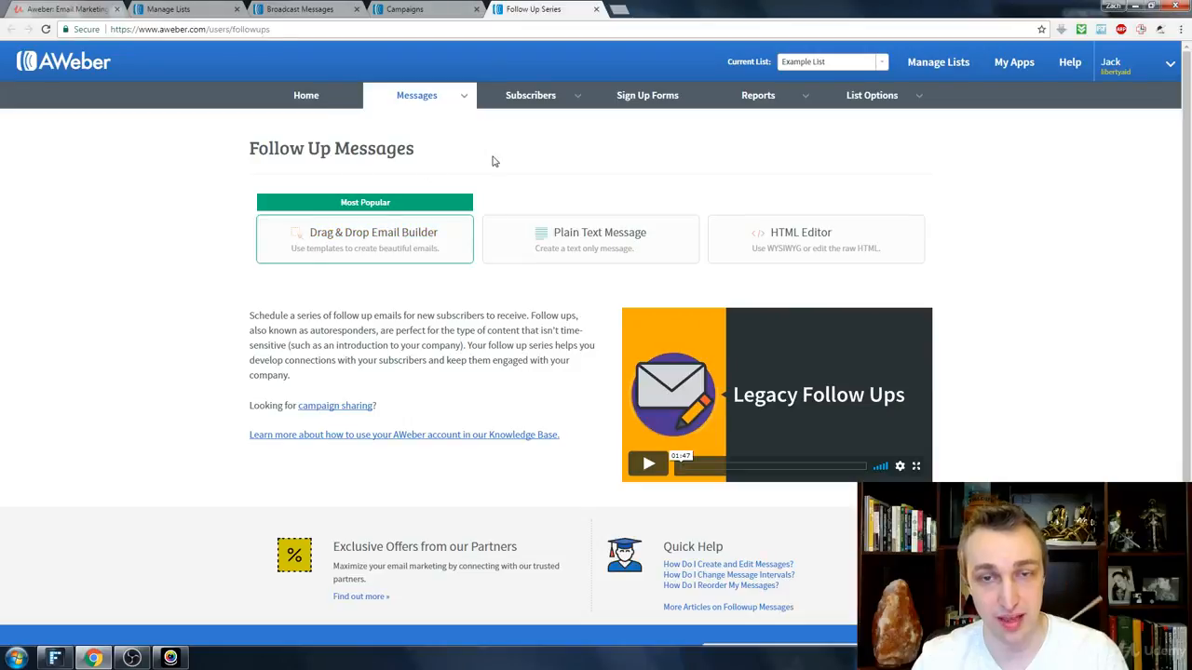
pyautogui.hotkey('ctrl', 'shift', 'Tab')
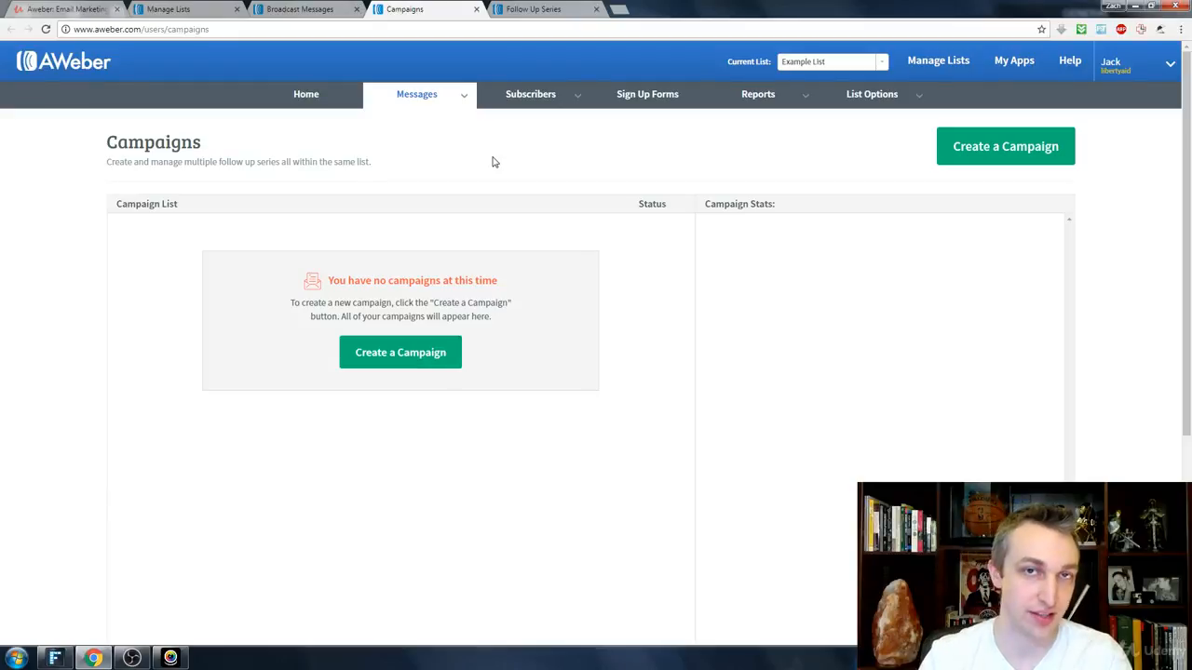
pyautogui.hotkey('ctrl', 'Tab')
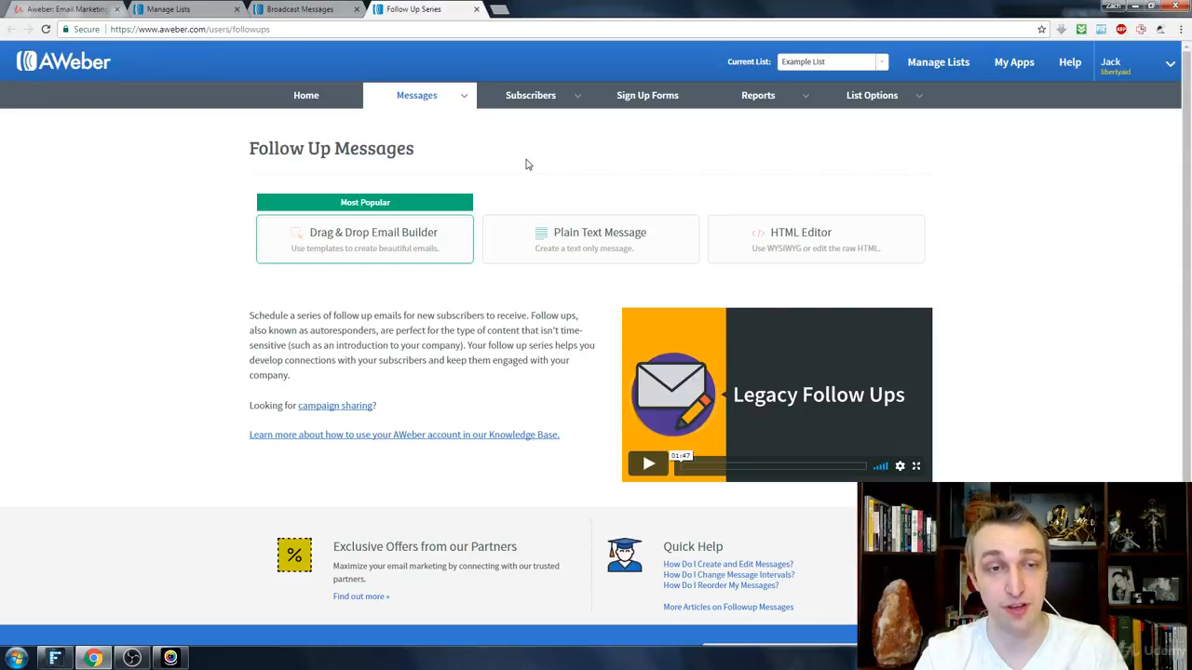
# Step: Try the Drag & Drop Email Builder for a follow up message, and open a new broadcast message in it instead
pyautogui.click(388, 243)
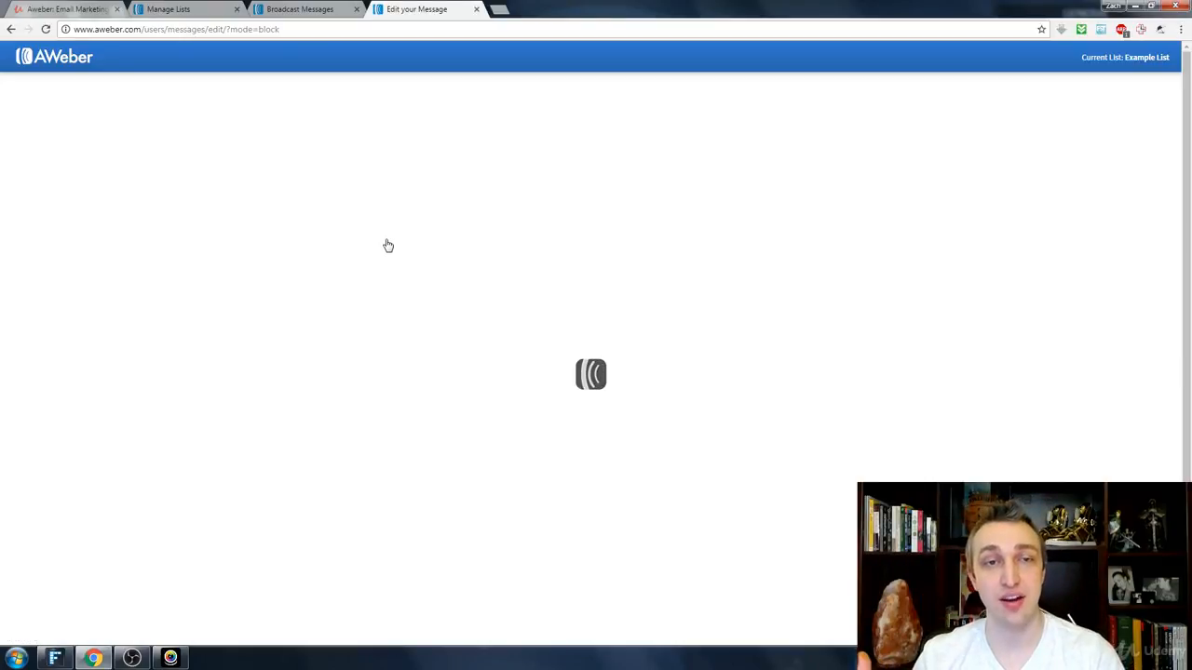
pyautogui.click(473, 9)
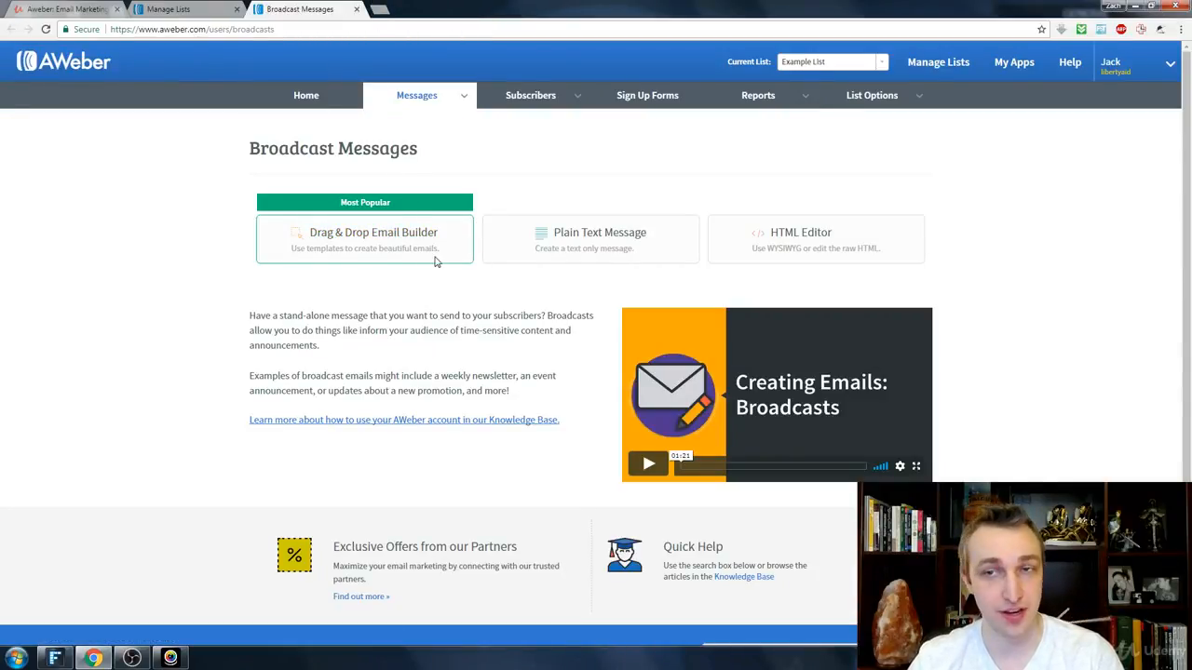
pyautogui.rightClick(404, 255)
pyautogui.click(361, 240)
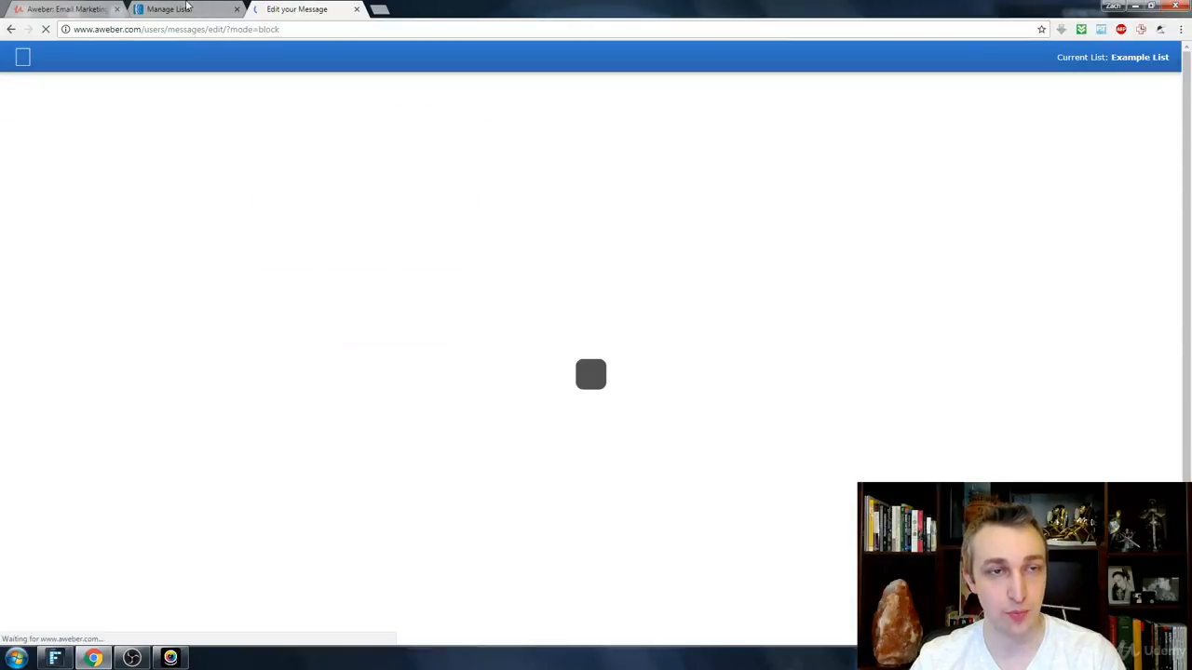
# Step: Review the Legacy Follow Up Series and Blog Broadcasts pages, ending on the Legacy Follow Up Series page
pyautogui.click(172, 9)
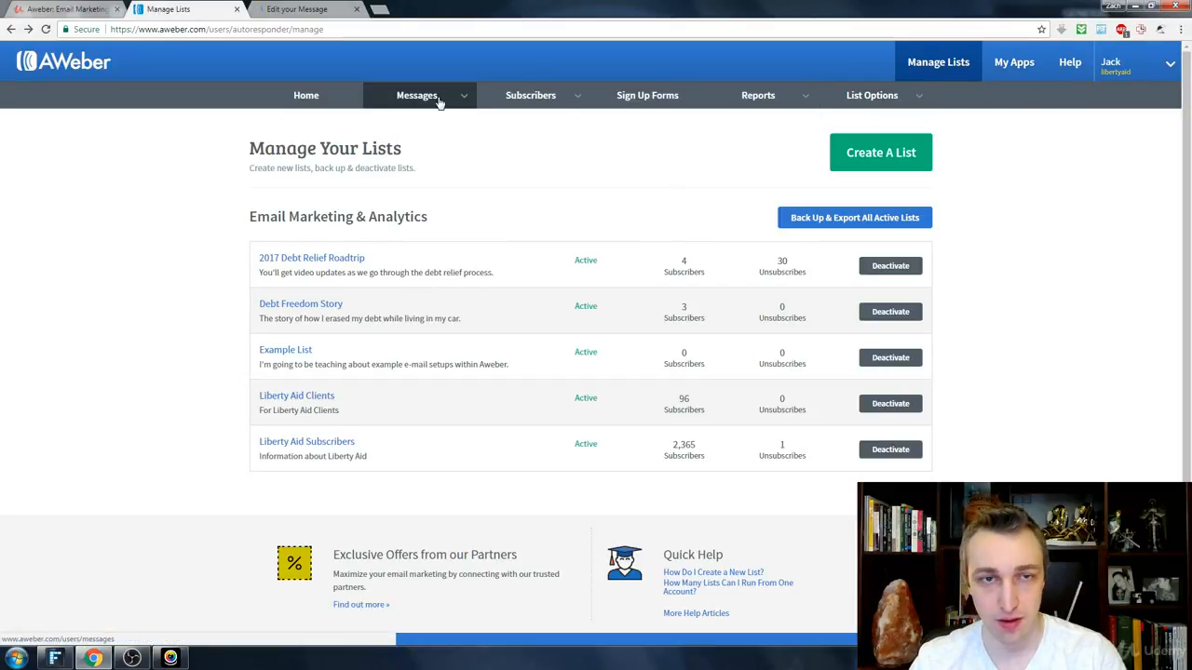
pyautogui.moveTo(438, 100)
pyautogui.click(419, 207)
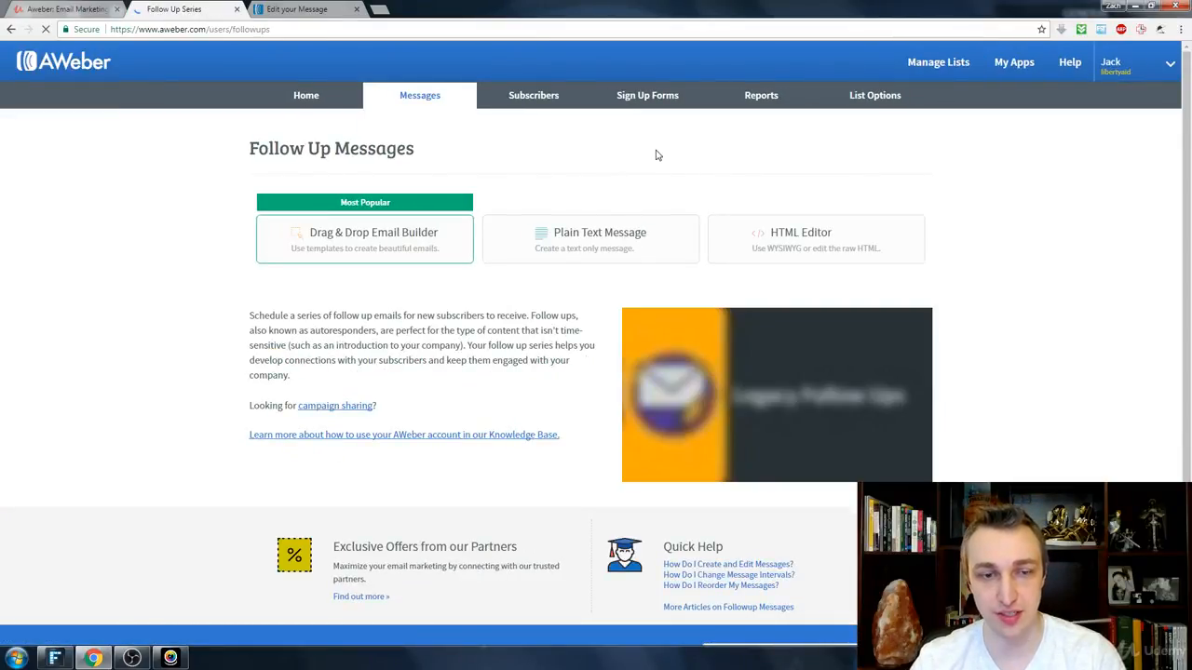
pyautogui.moveTo(442, 96)
pyautogui.click(402, 233)
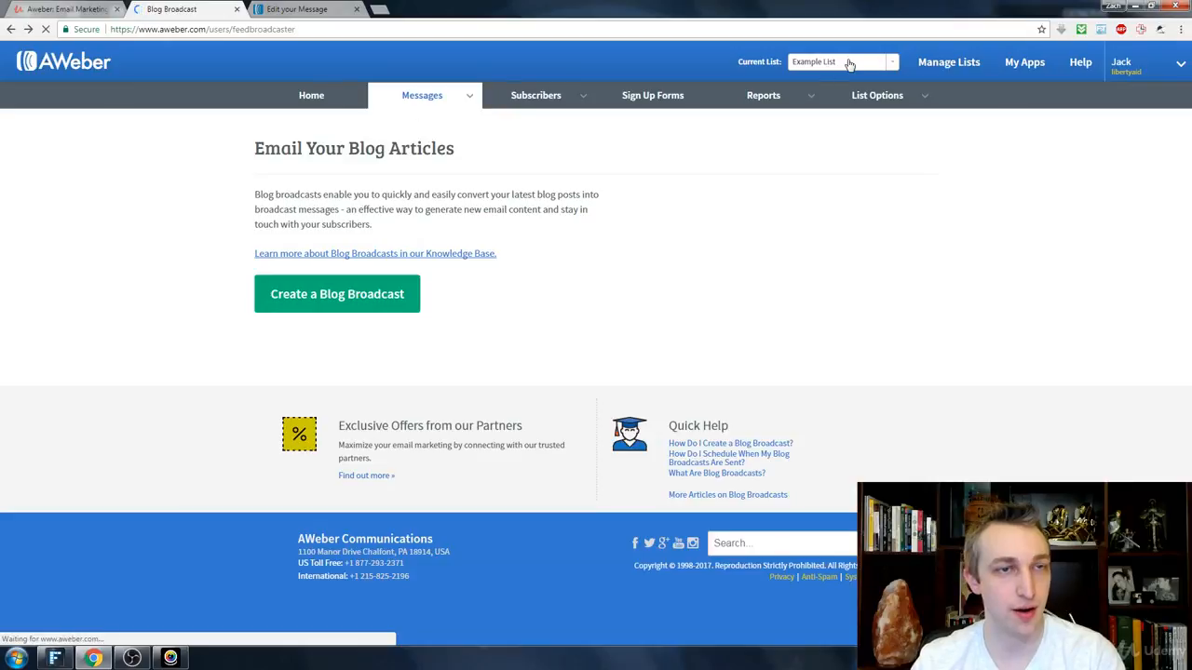
pyautogui.moveTo(422, 95)
pyautogui.click(402, 203)
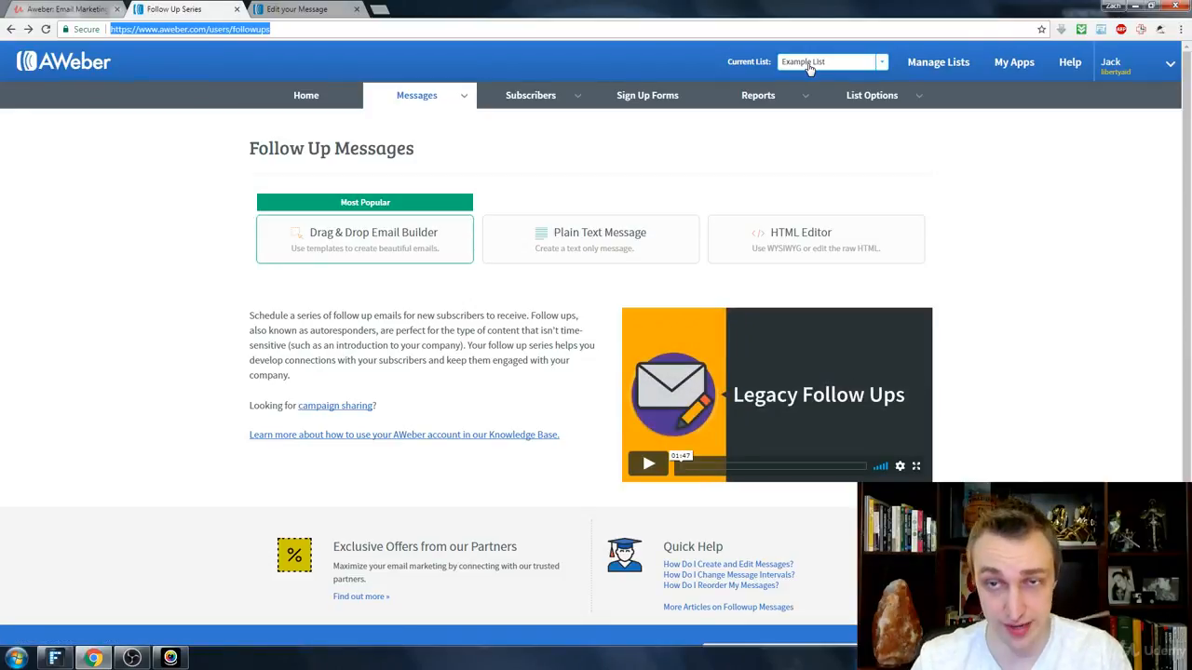
# Step: Switch the current list to Liberty Aid Subscribers and open its message drafts
pyautogui.click(809, 65)
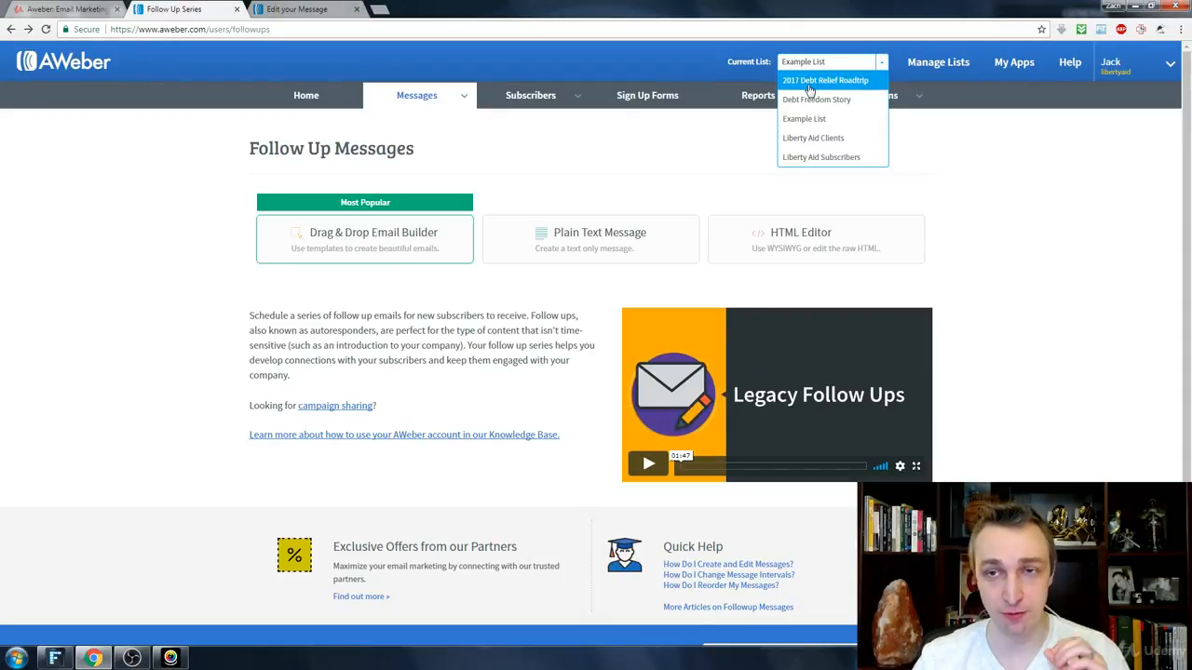
pyautogui.click(820, 158)
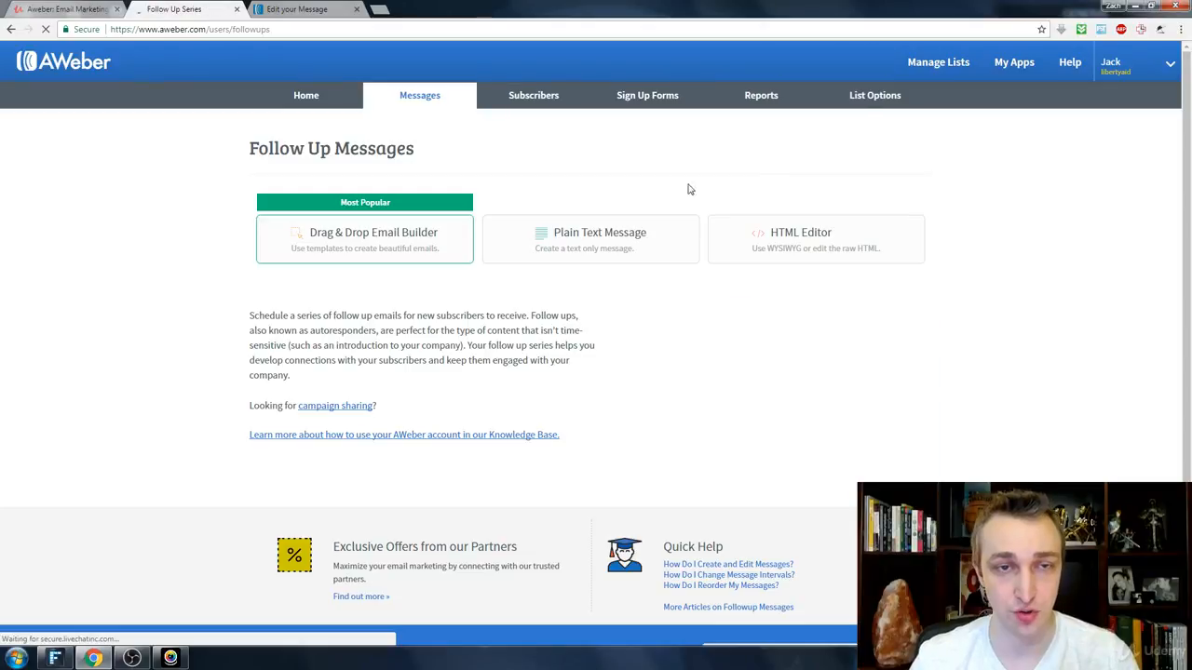
pyautogui.click(461, 96)
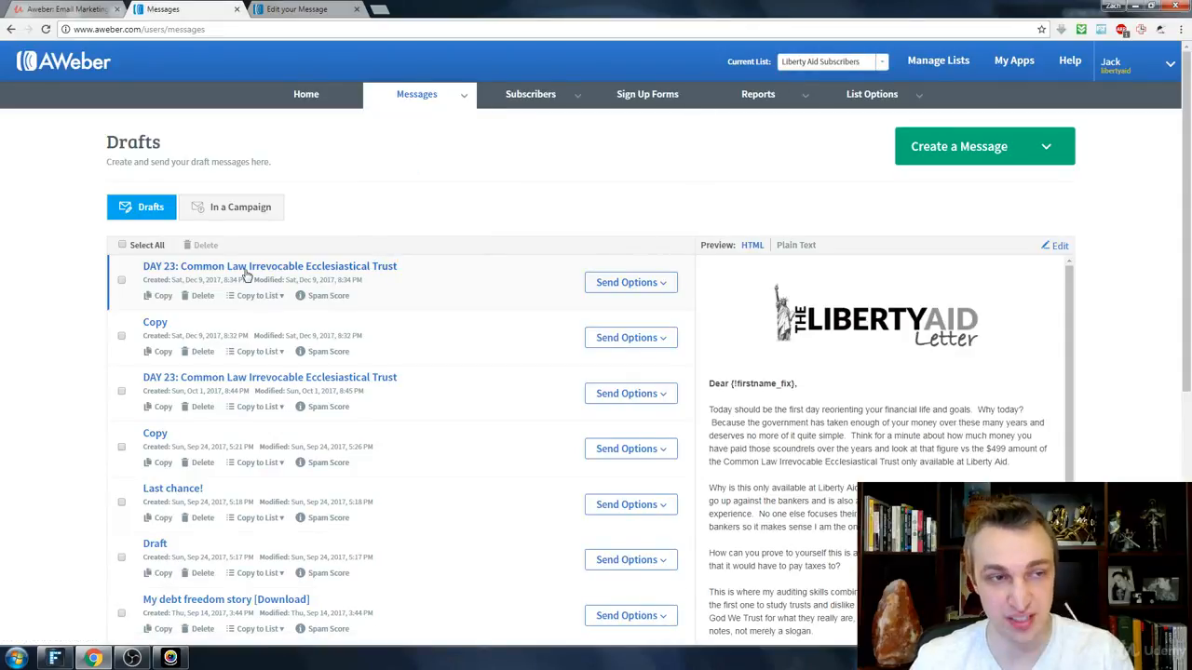
# Step: Open the Campaigns and Legacy Follow Up Series pages of this list in separate browser tabs and look over both
pyautogui.moveTo(461, 98)
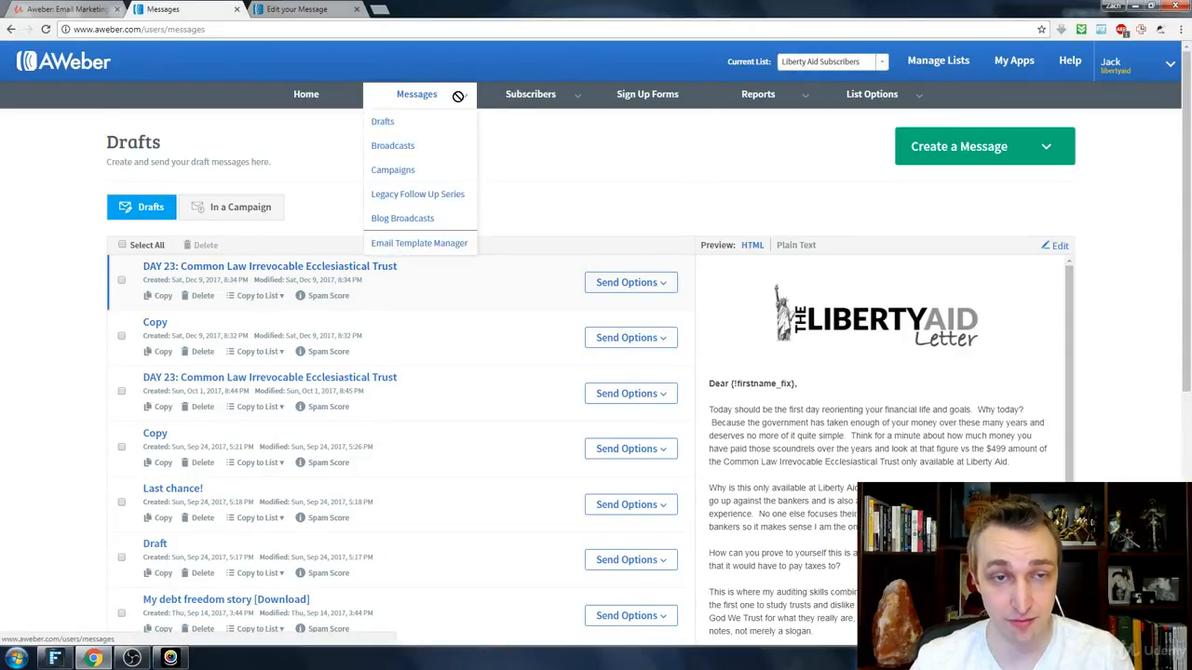
pyautogui.middleClick(415, 174)
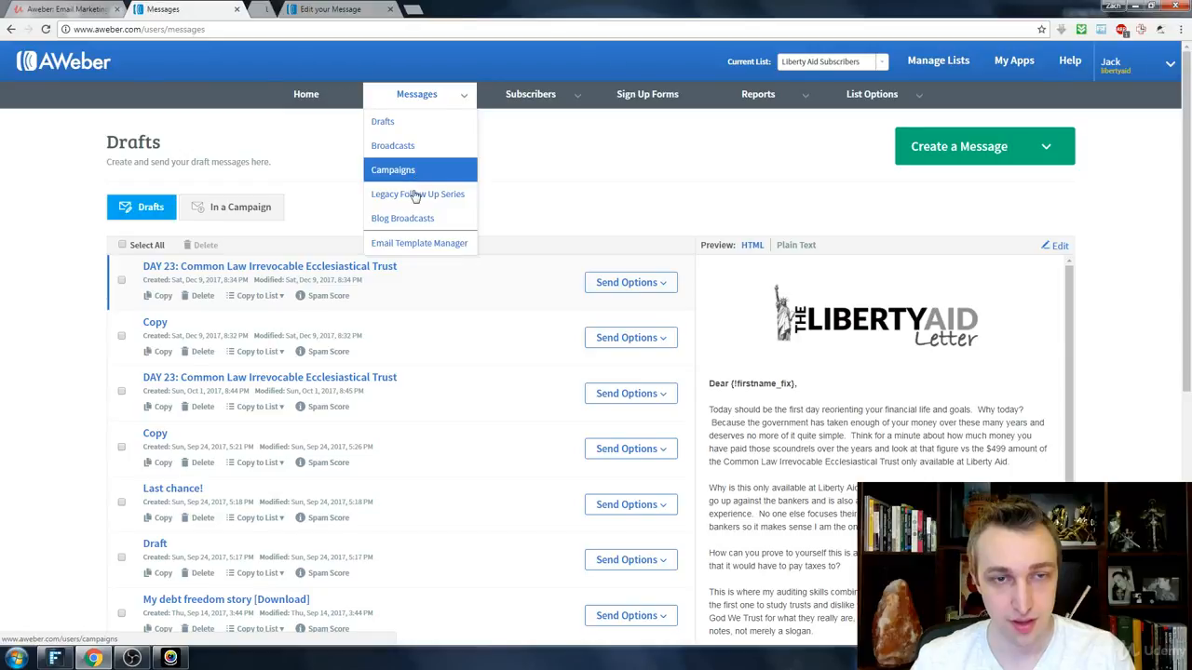
pyautogui.middleClick(416, 196)
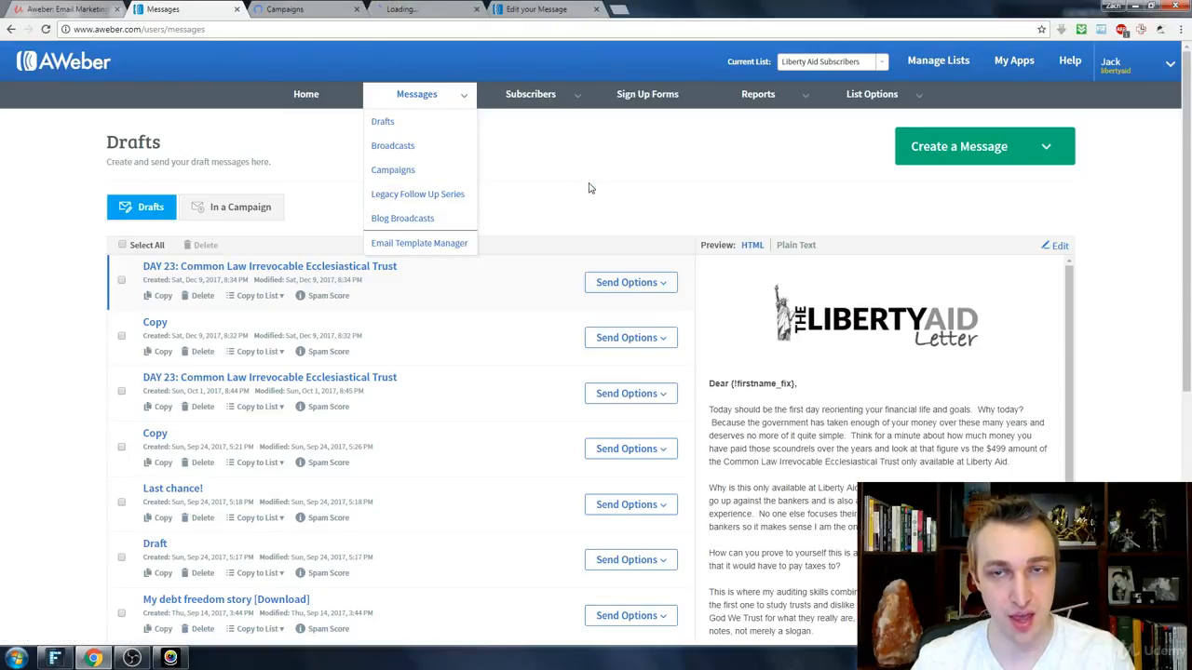
pyautogui.click(294, 8)
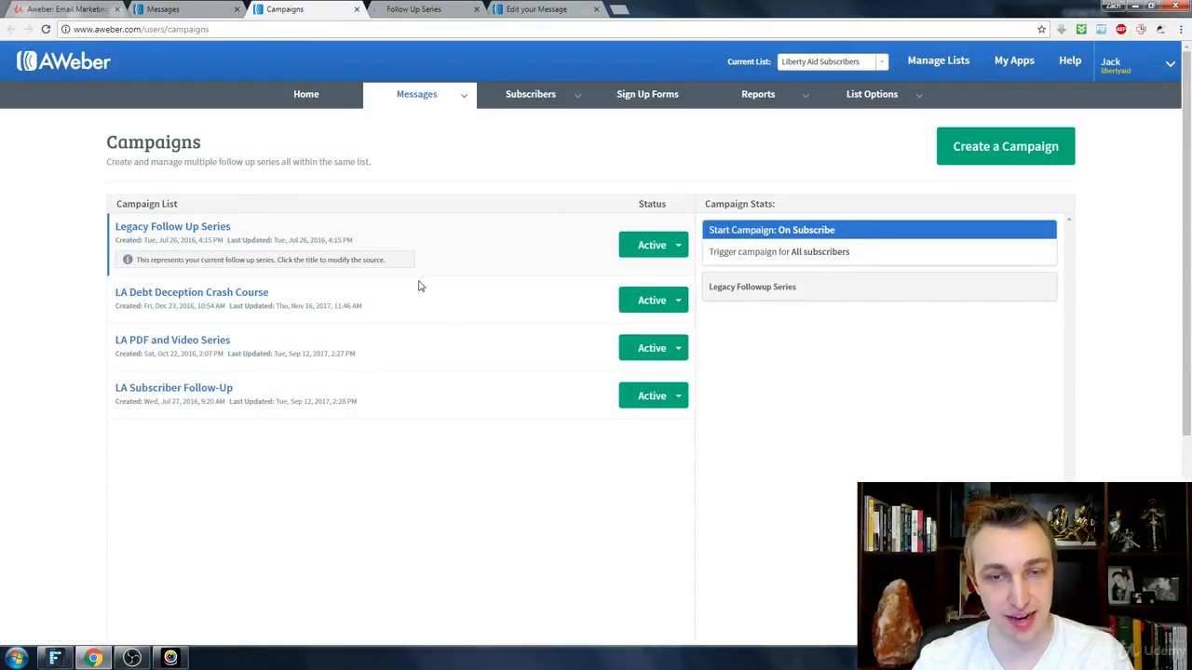
pyautogui.click(396, 9)
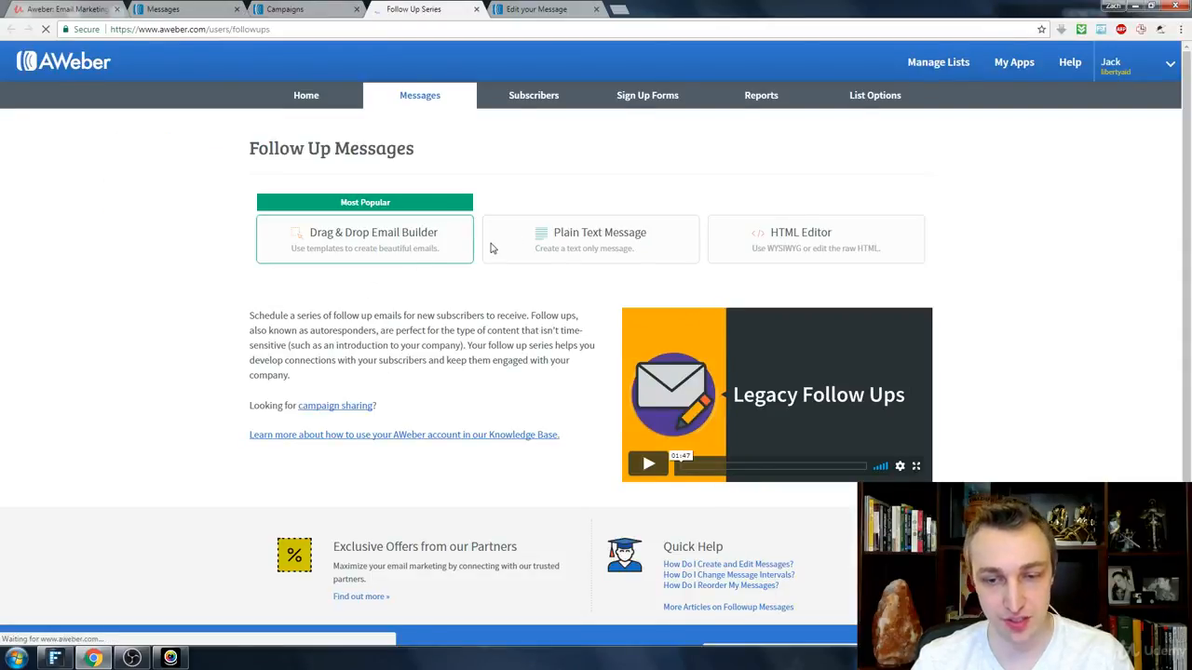
pyautogui.scroll(-2, 490, 244)
pyautogui.scroll(2, 492, 244)
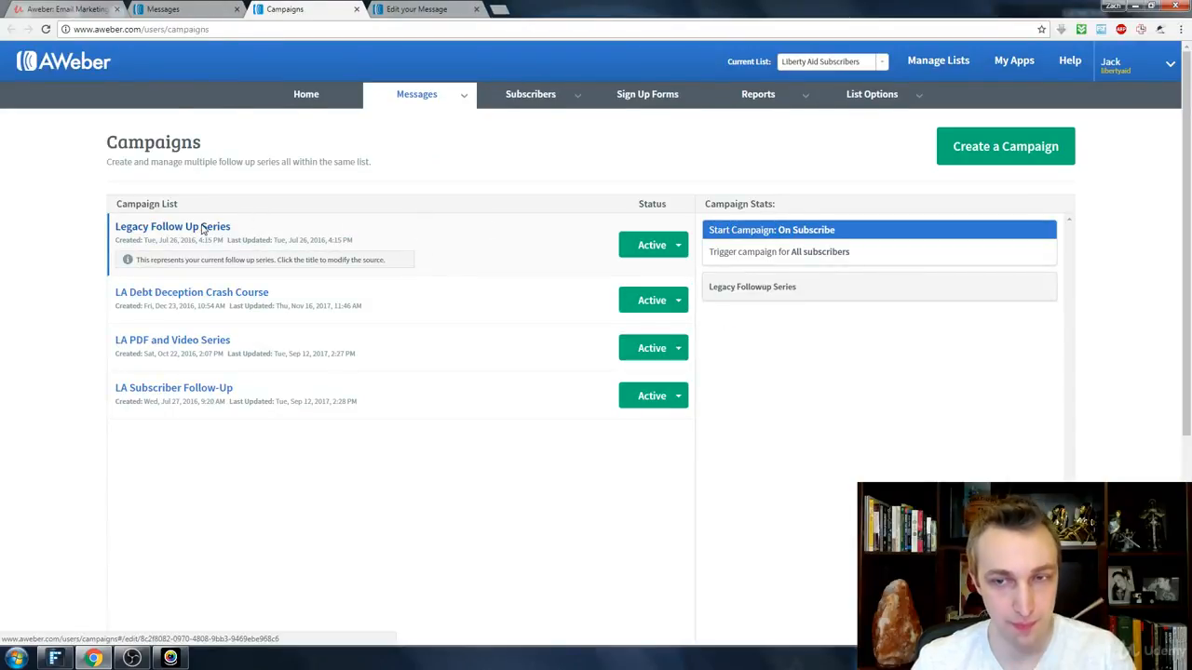
# Step: Examine the Legacy Follow Up Series campaign and the full sequence of messages and waits in the LA Debt Deception Crash Course campaign
pyautogui.click(203, 229)
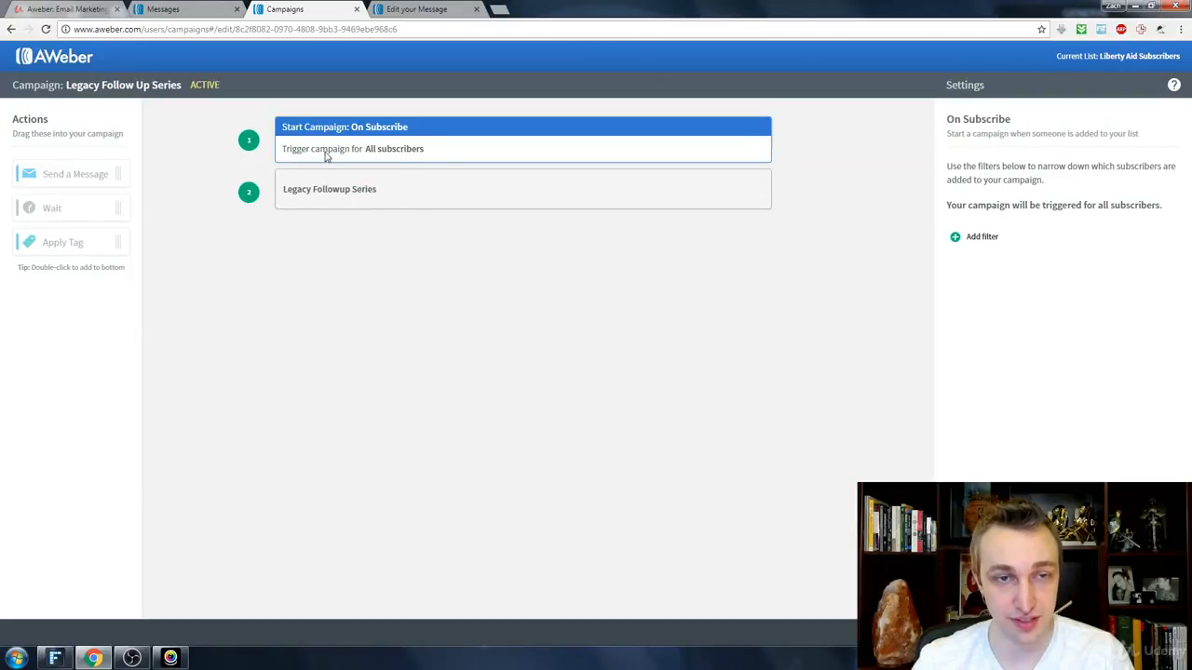
pyautogui.hotkey('alt', 'Left')
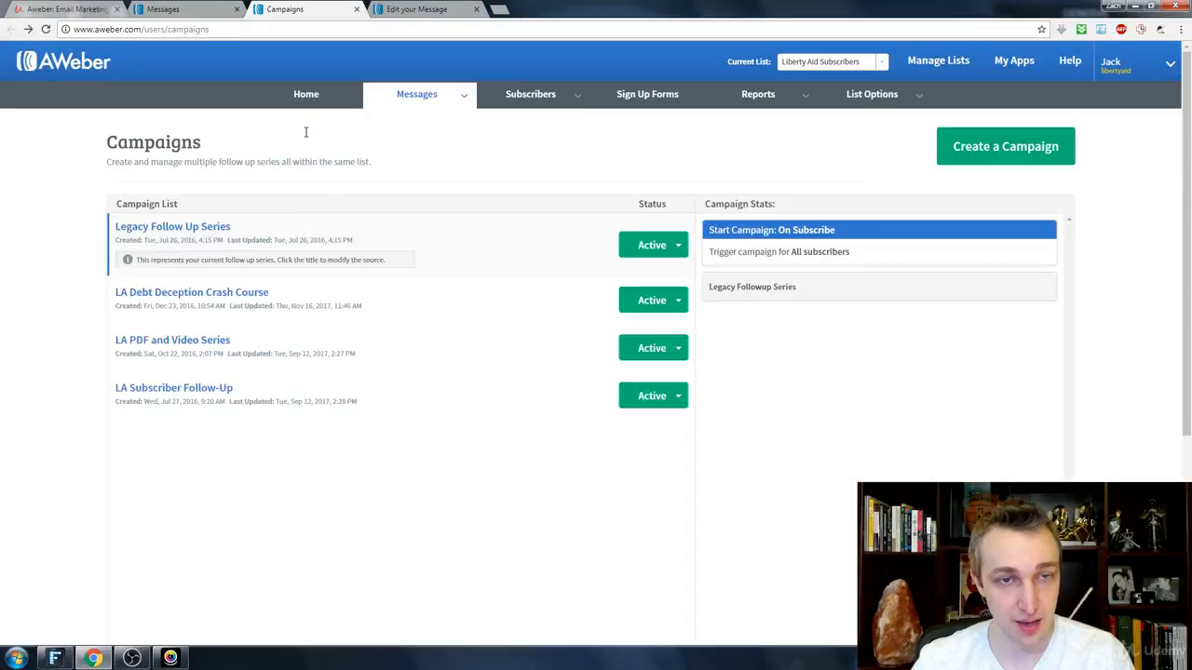
pyautogui.click(222, 296)
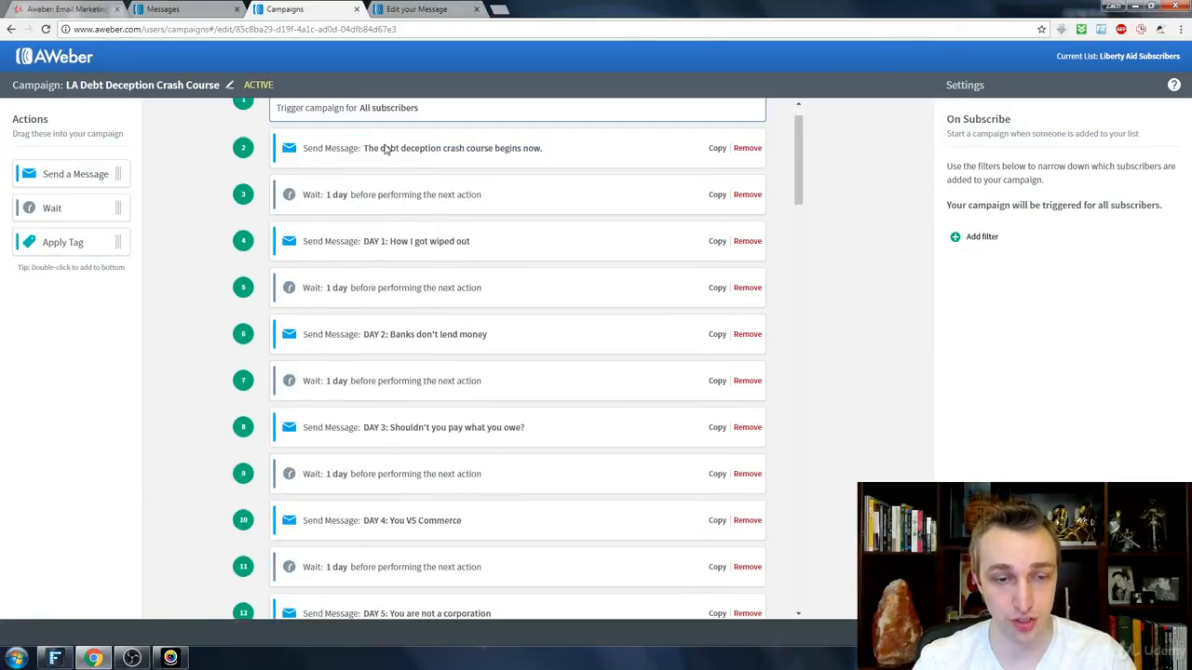
pyautogui.scroll(-5, 383, 151)
pyautogui.scroll(-9, 376, 167)
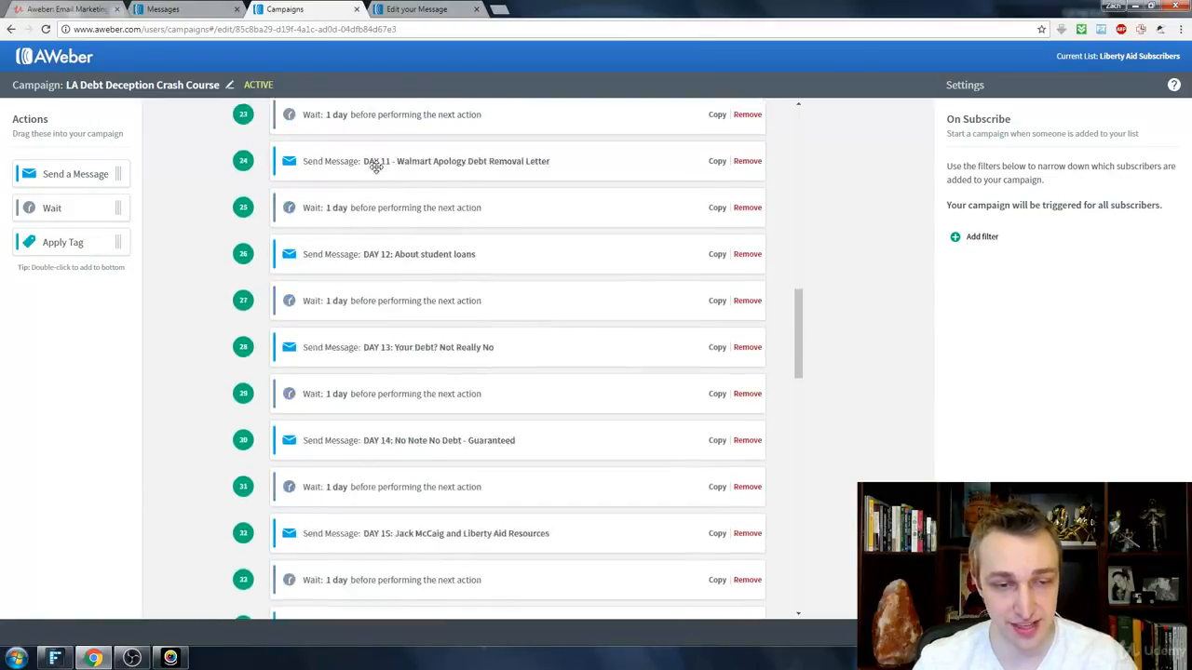
pyautogui.scroll(-3, 376, 167)
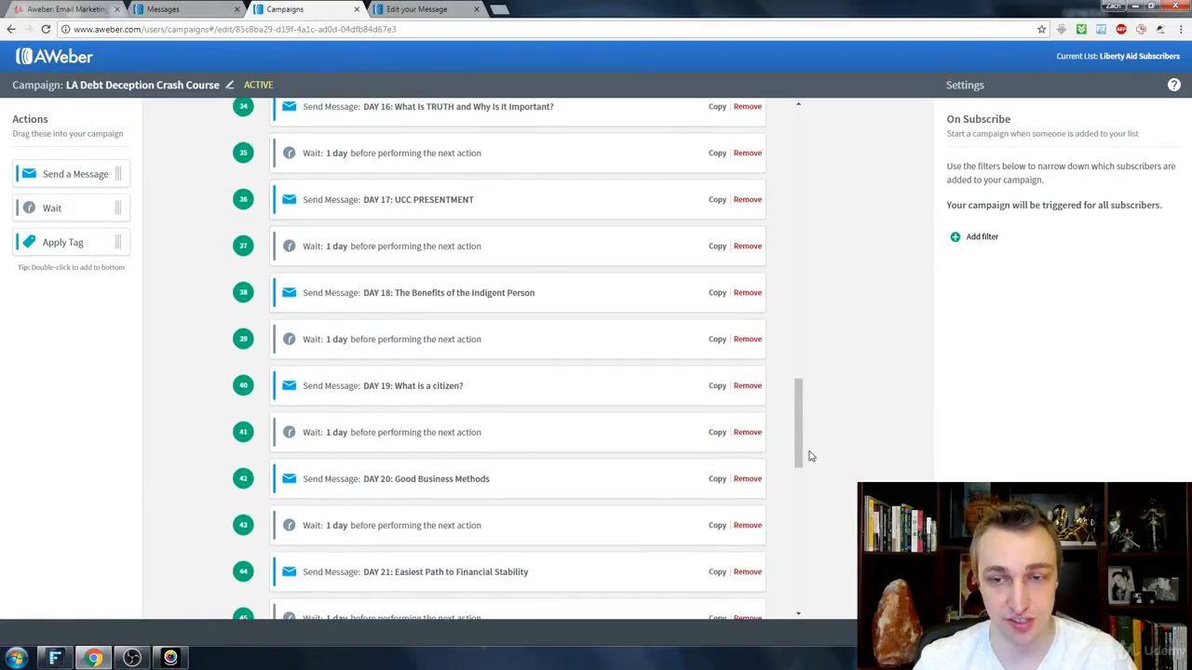
pyautogui.moveTo(800, 430); pyautogui.dragTo(792, 114)
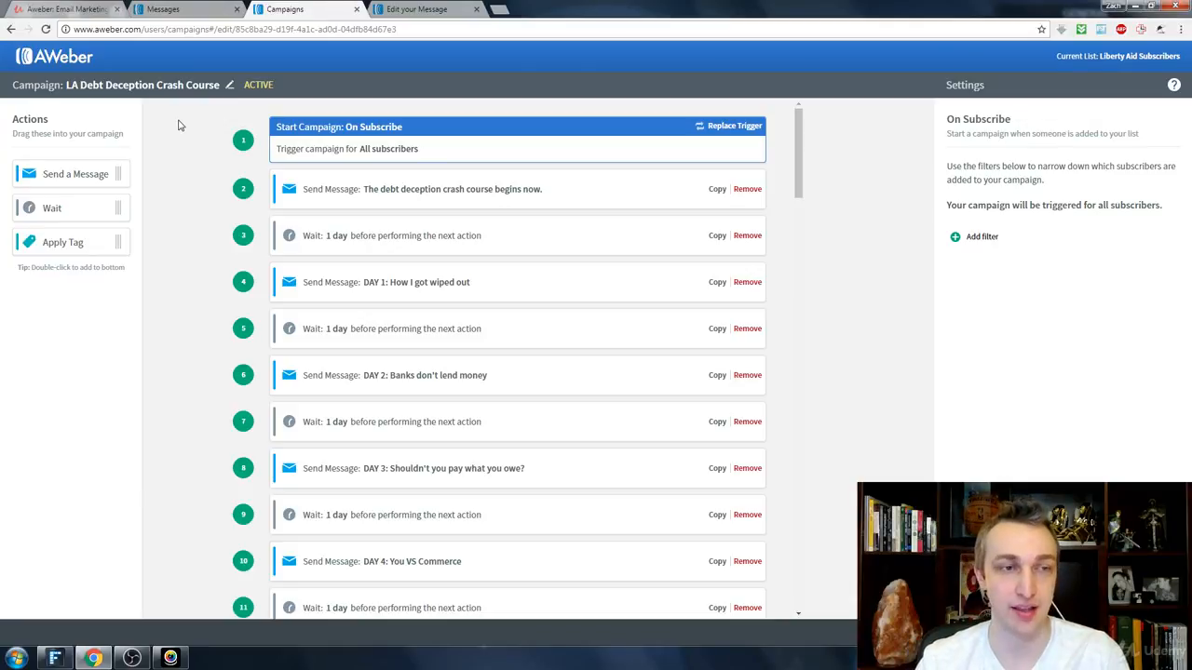
# Step: Return to the drafts and copy the second draft, titled "Copy", to the Example List
pyautogui.hotkey('ctrl', 'w')
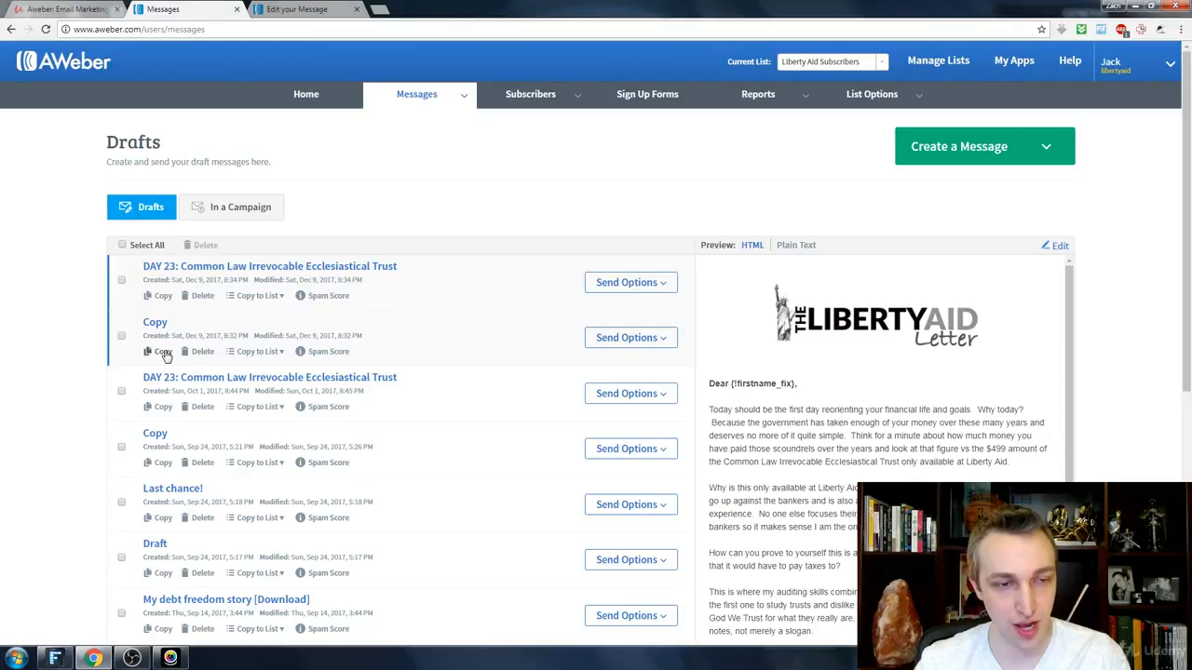
pyautogui.click(279, 352)
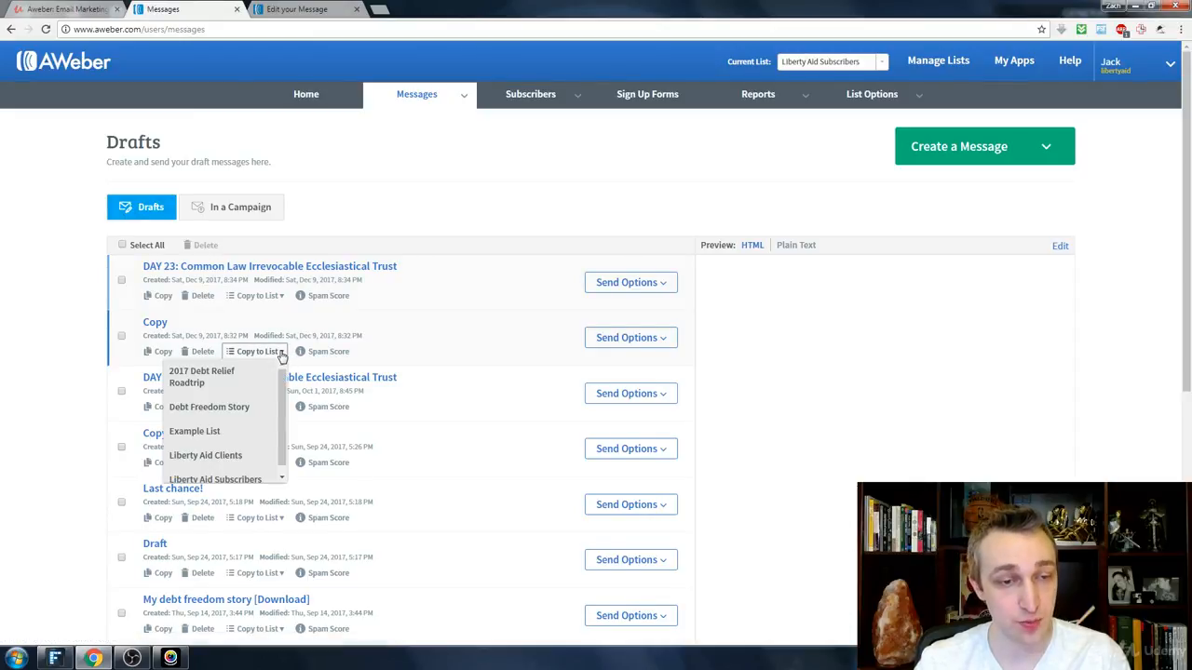
pyautogui.click(232, 438)
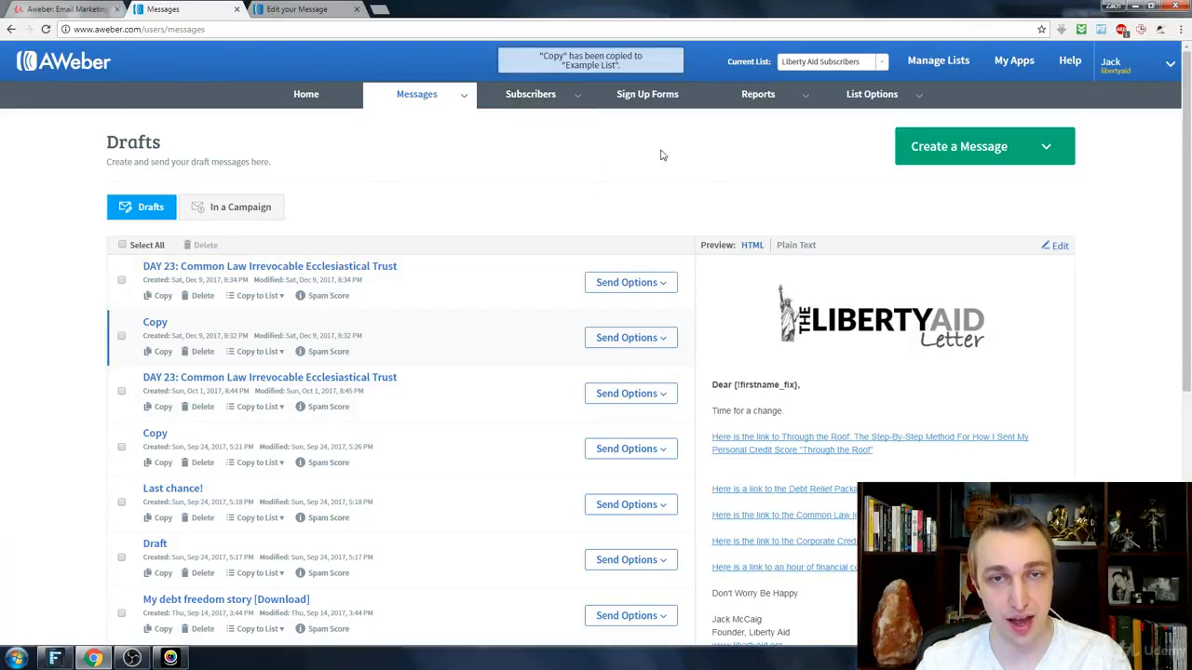
# Step: Switch the current list from Liberty Aid Subscribers to Example List on the Drafts page
pyautogui.click(838, 61)
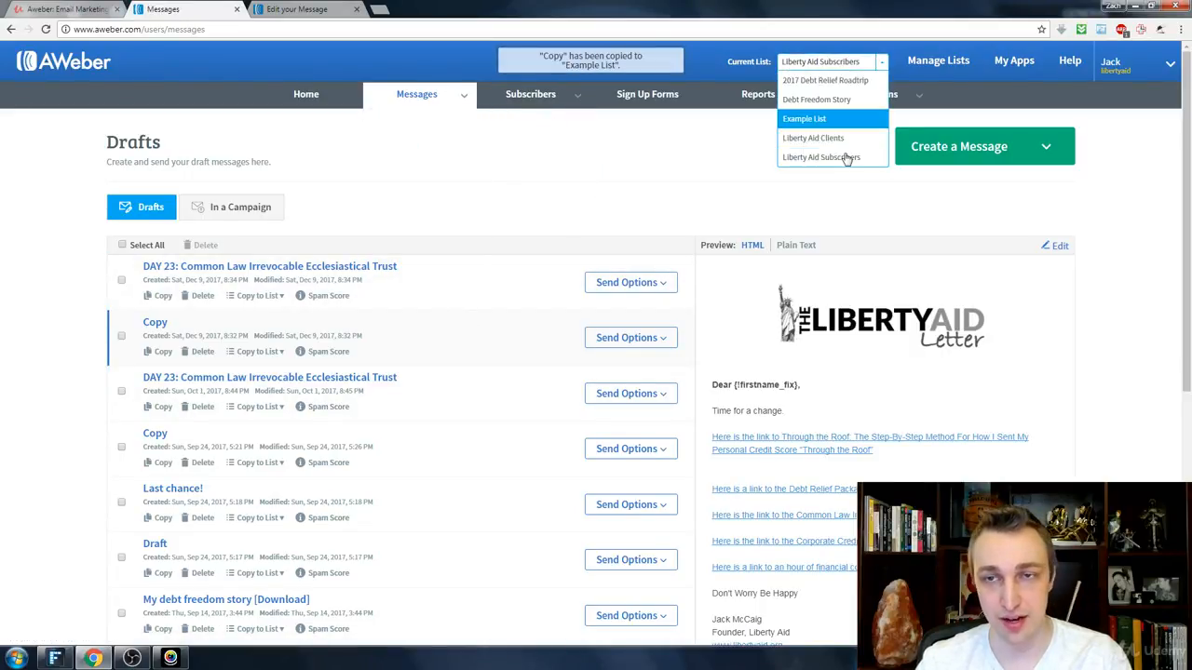
pyautogui.click(802, 119)
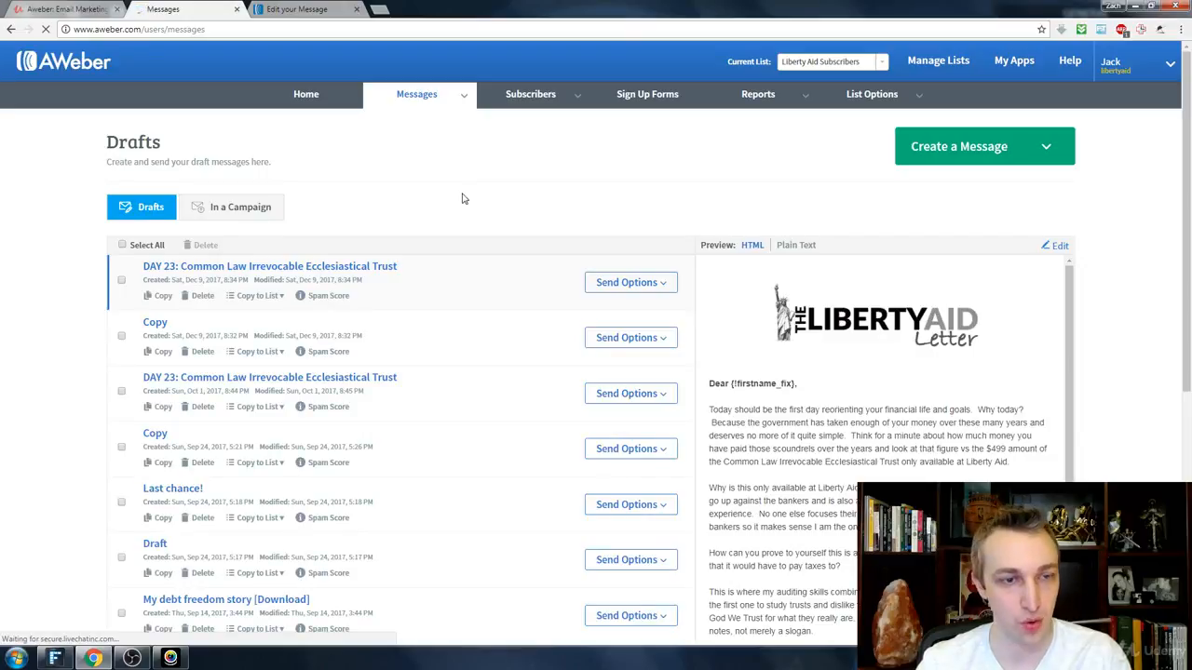
pyautogui.click(886, 67)
pyautogui.click(825, 121)
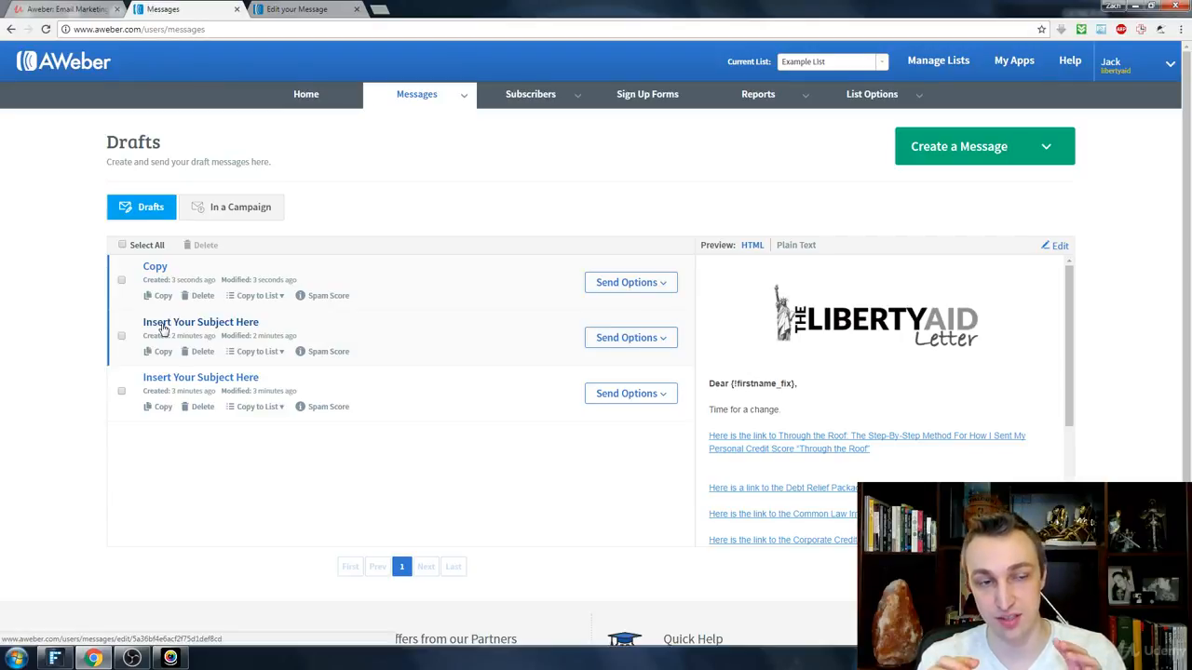
# Step: Return to the message editor and add a video, an image and a headline block above the greeting paragraph, with the headline first
pyautogui.click(270, 8)
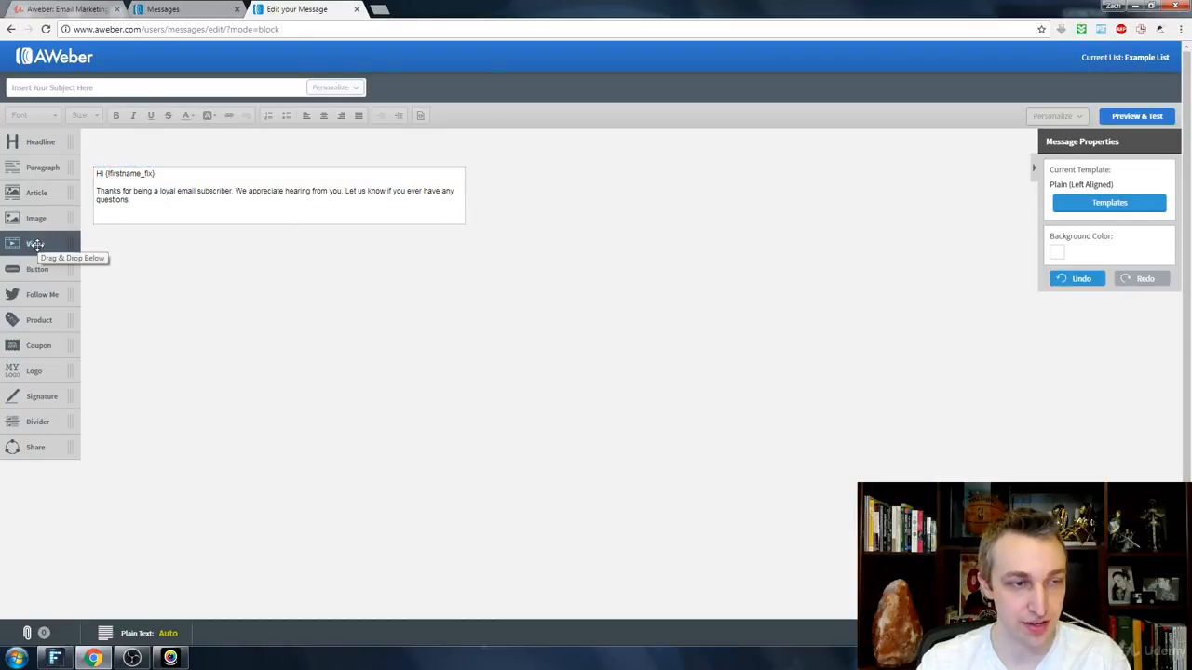
pyautogui.moveTo(35, 243); pyautogui.dragTo(258, 246)
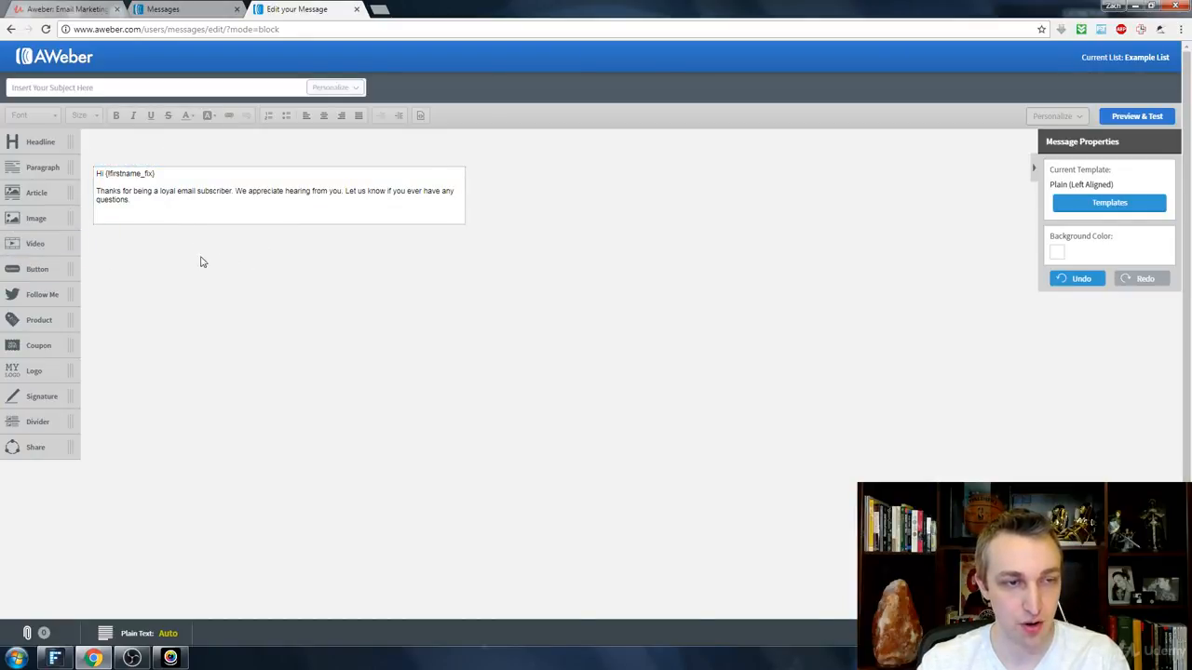
pyautogui.moveTo(204, 199); pyautogui.dragTo(253, 191)
pyautogui.moveTo(30, 220); pyautogui.dragTo(239, 173)
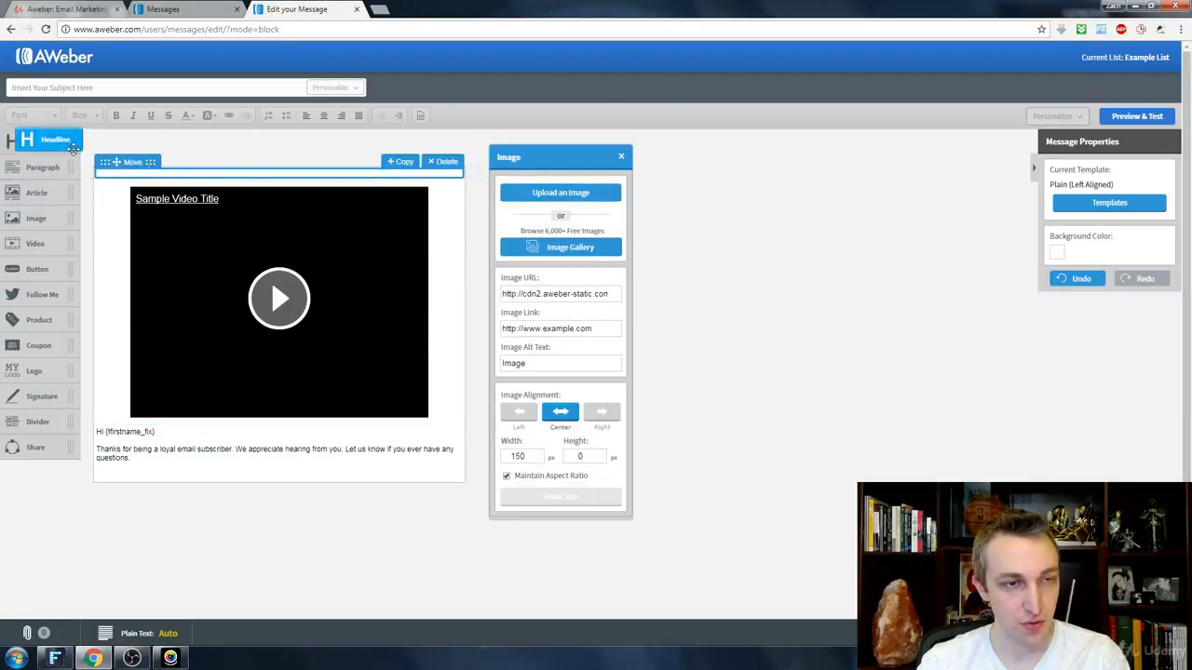
pyautogui.moveTo(18, 142); pyautogui.dragTo(214, 178)
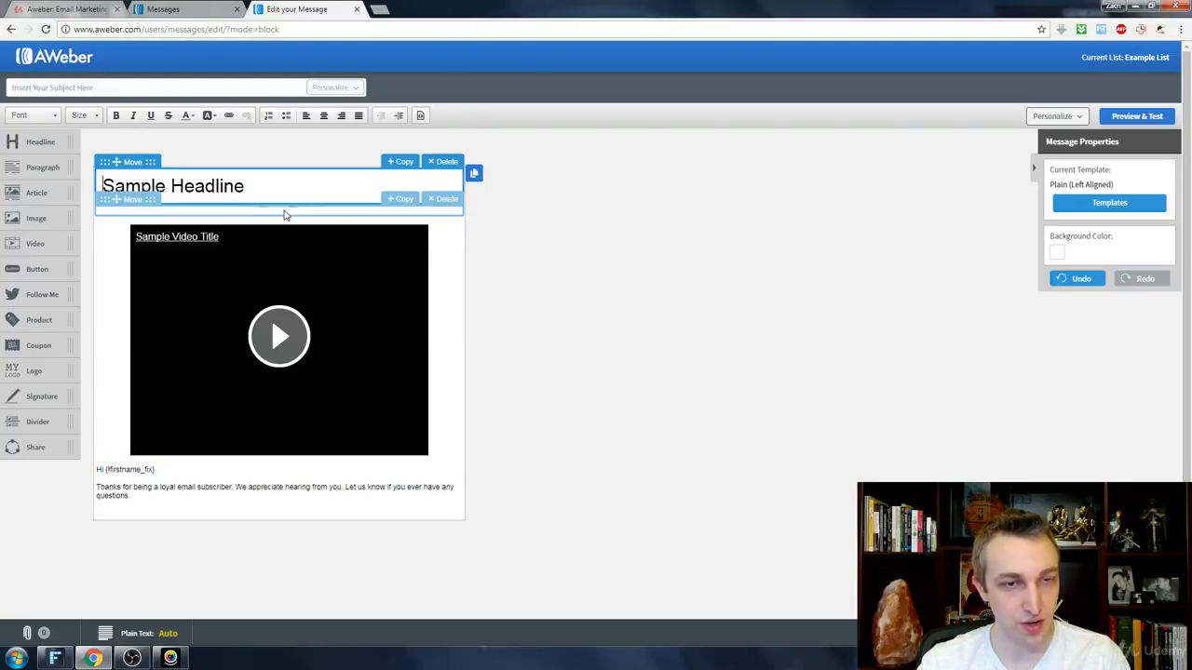
# Step: Fill the empty image block below the headline with the gallery's first stock photo, a laptop on a round white table
pyautogui.click(281, 213)
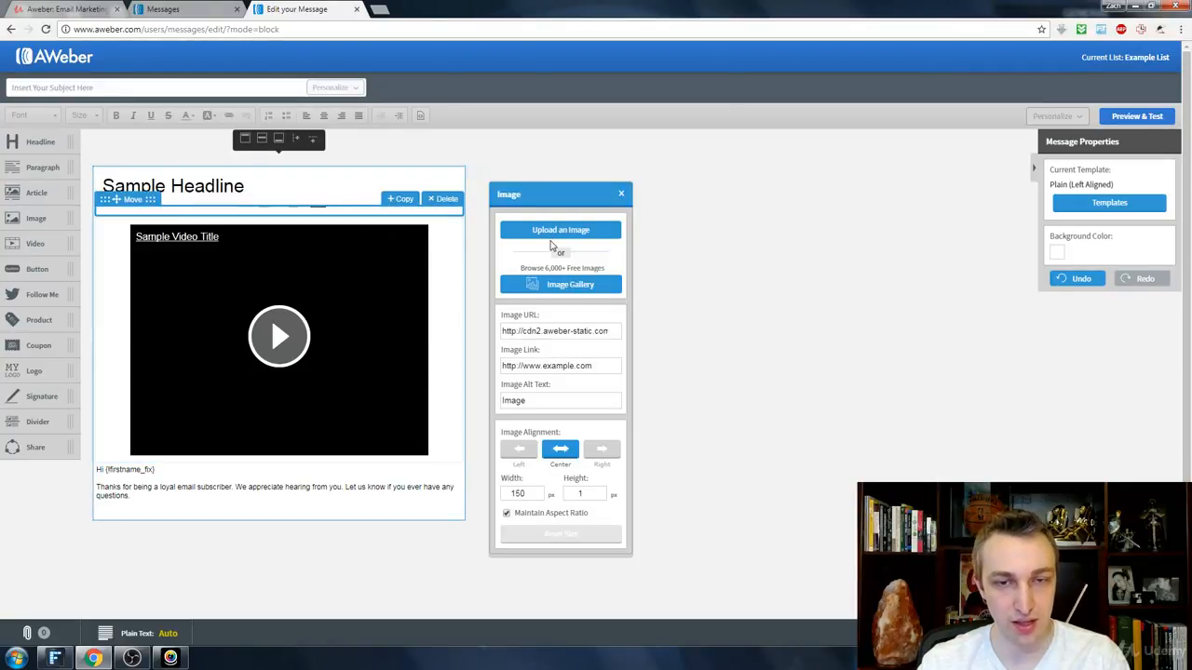
pyautogui.click(561, 286)
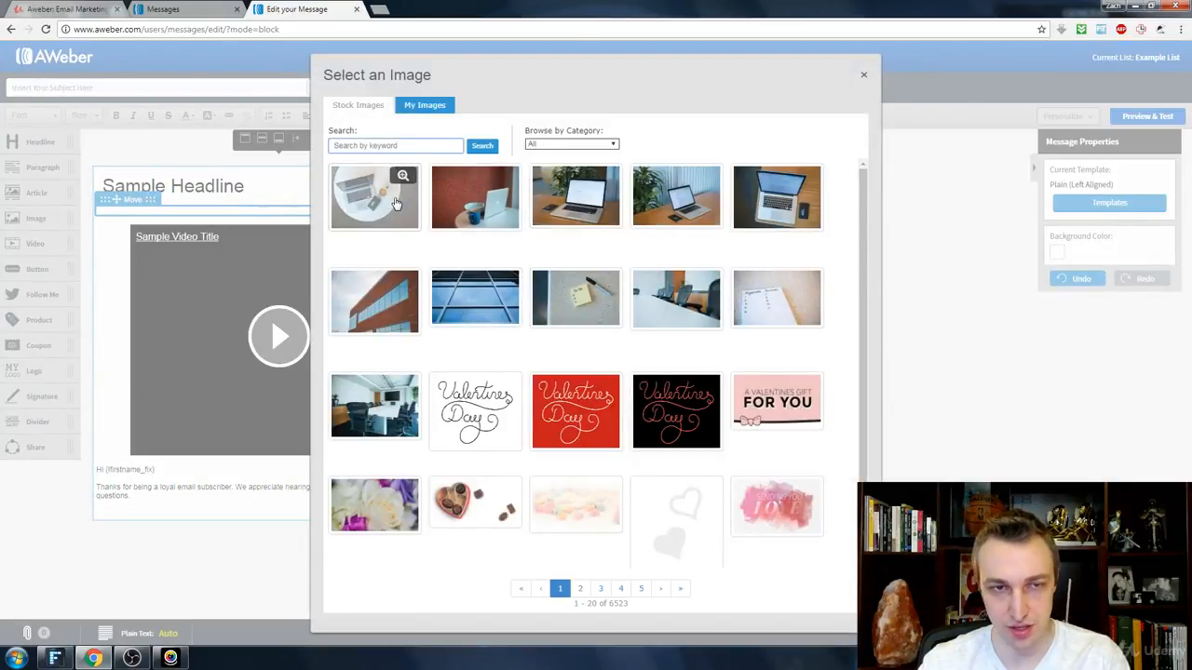
pyautogui.click(395, 203)
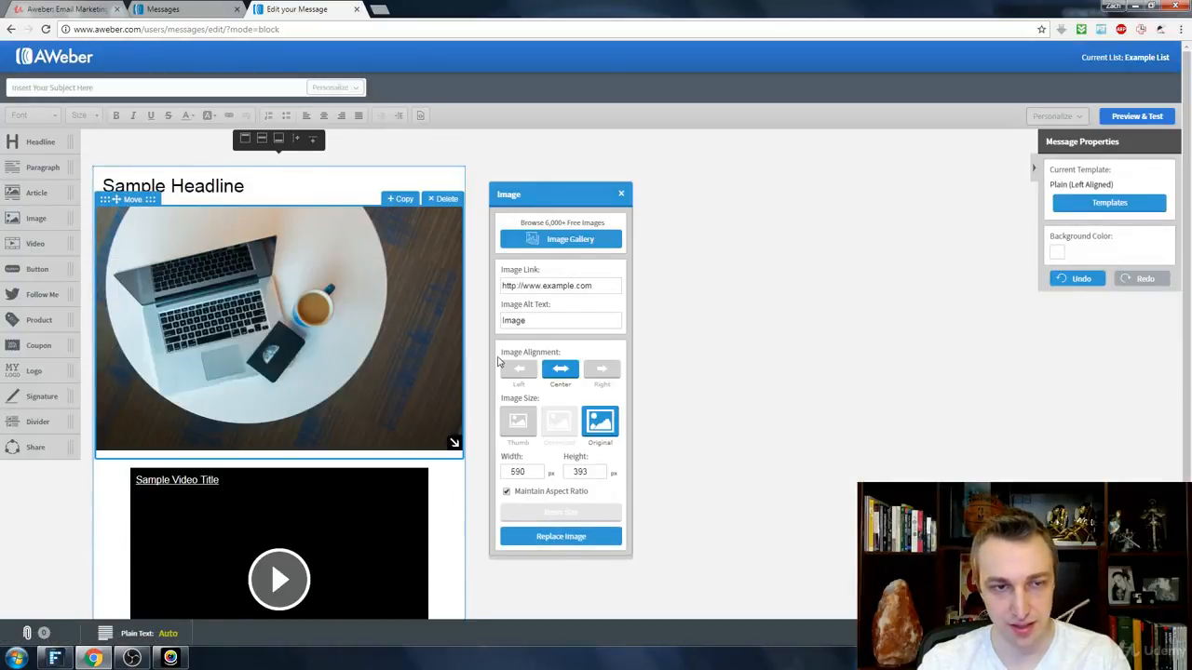
# Step: Replace the sample headline text with "Here is my example headline - cool, huh?"
pyautogui.click(223, 186)
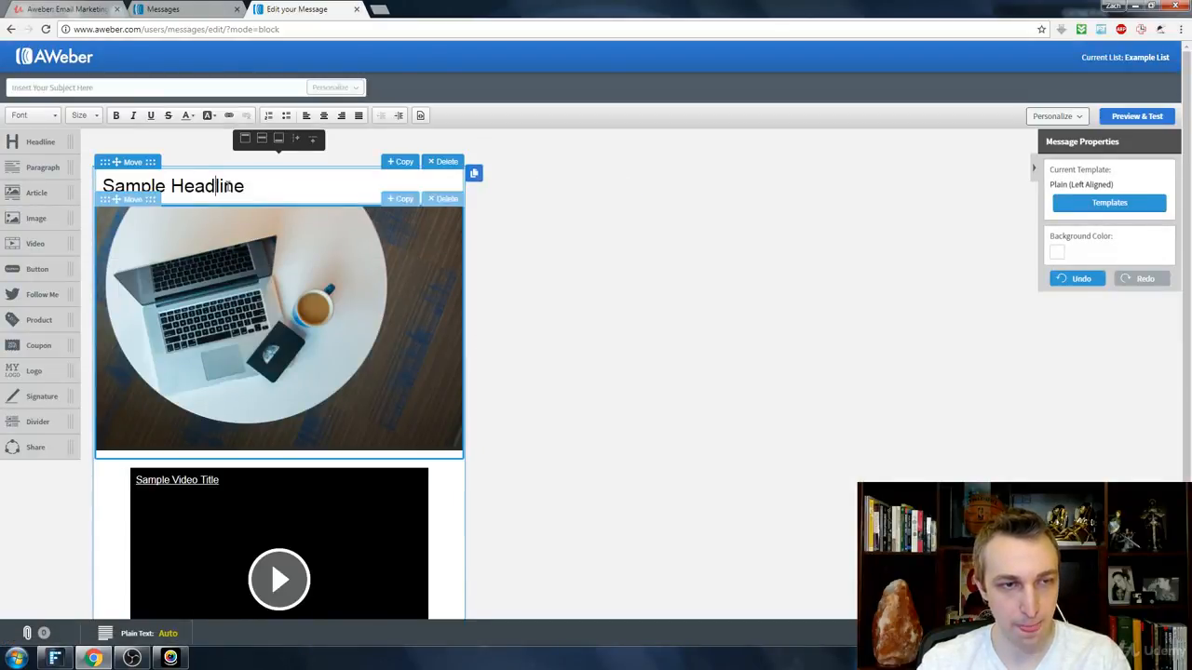
pyautogui.tripleClick(225, 186)
pyautogui.write('HEre i')
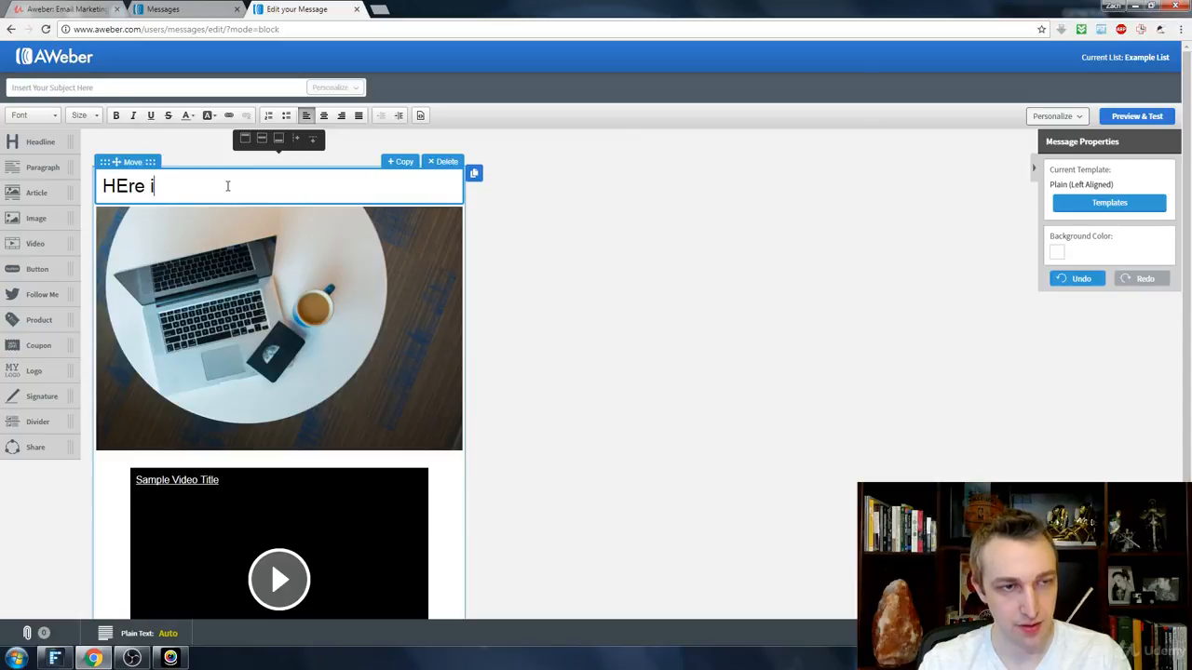
pyautogui.write('s my example h')
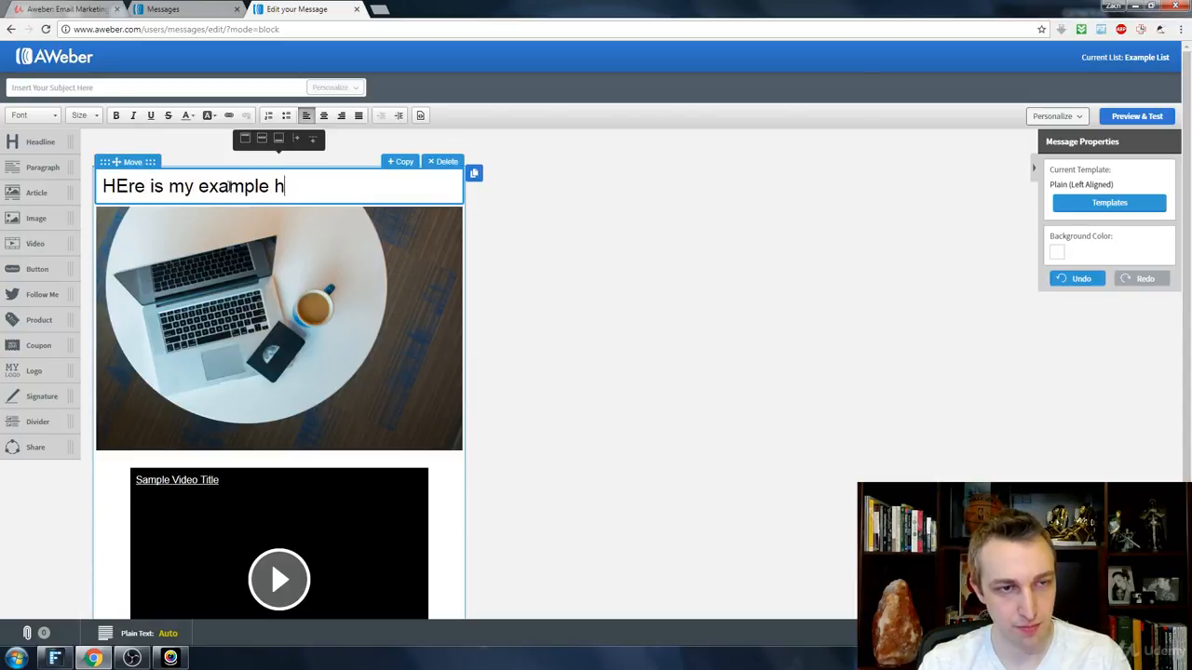
pyautogui.write('eadline - coo')
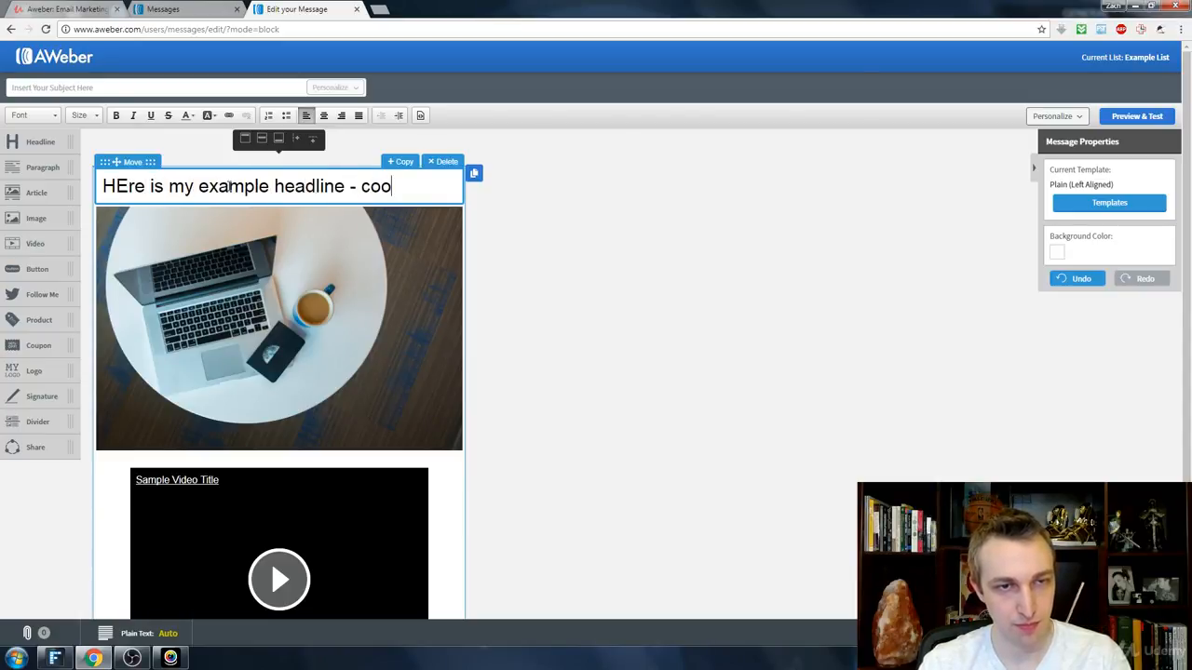
pyautogui.write('l, huh?')
pyautogui.press('Home')
pyautogui.press('Right')
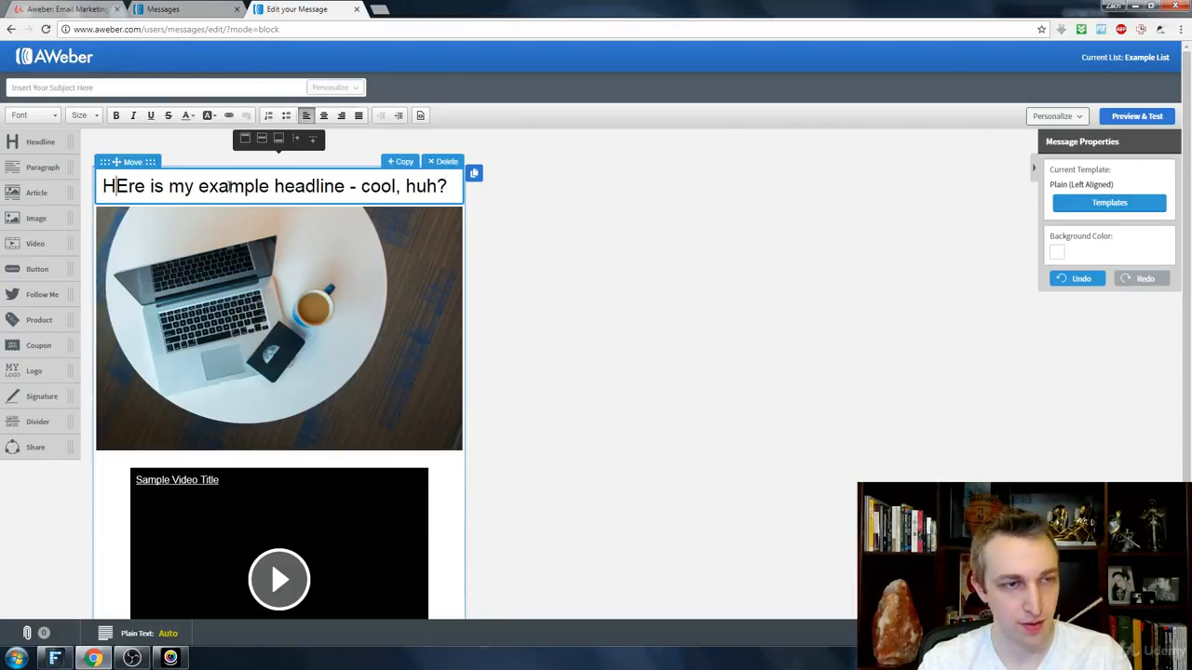
pyautogui.press('Delete')
pyautogui.write('e')
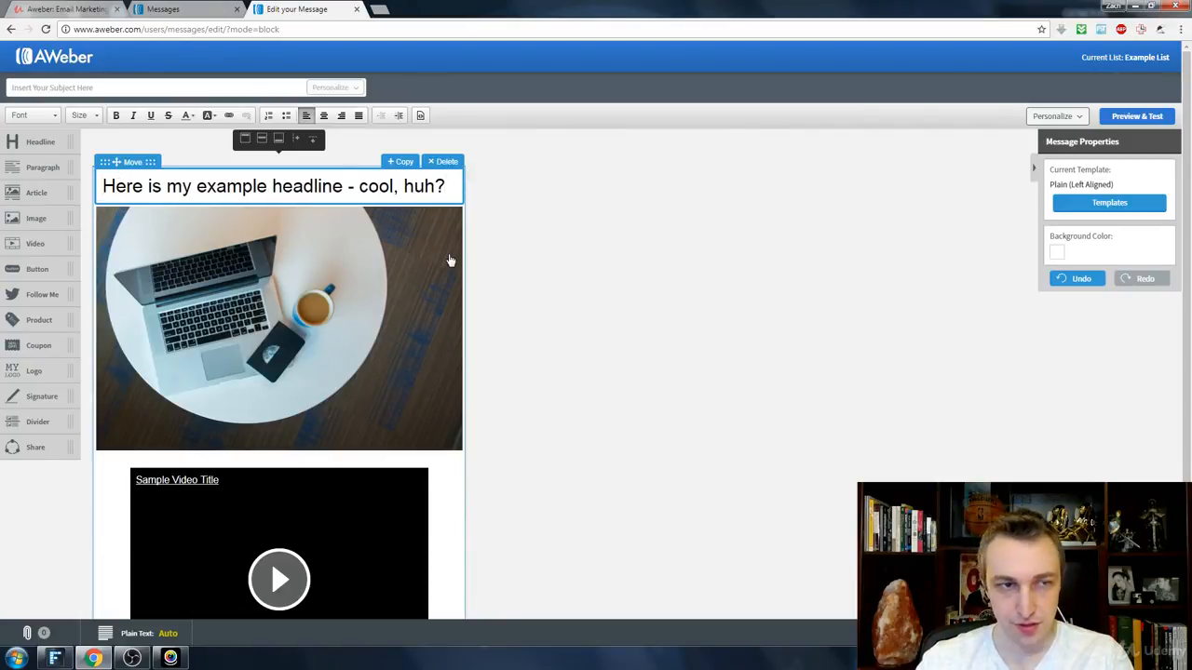
# Step: Replace the {!firstname_fix} variable in the greeting below the video with the Full Name personalization
pyautogui.scroll(-1, 449, 258)
pyautogui.scroll(-1, 447, 258)
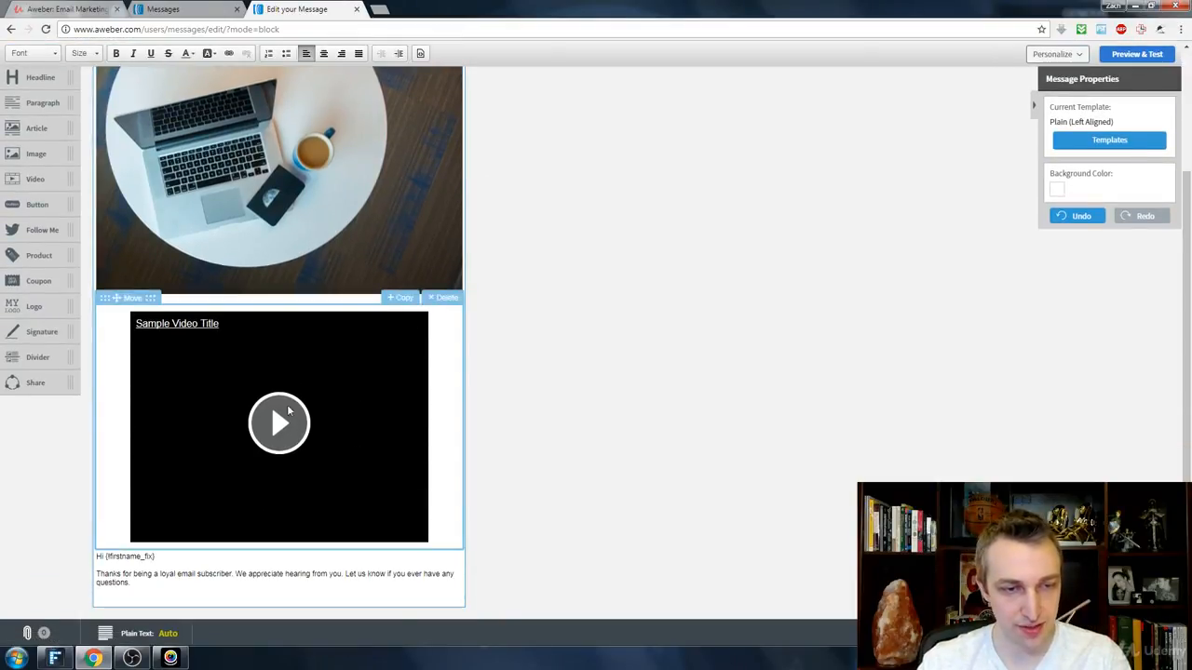
pyautogui.scroll(1, 250, 547)
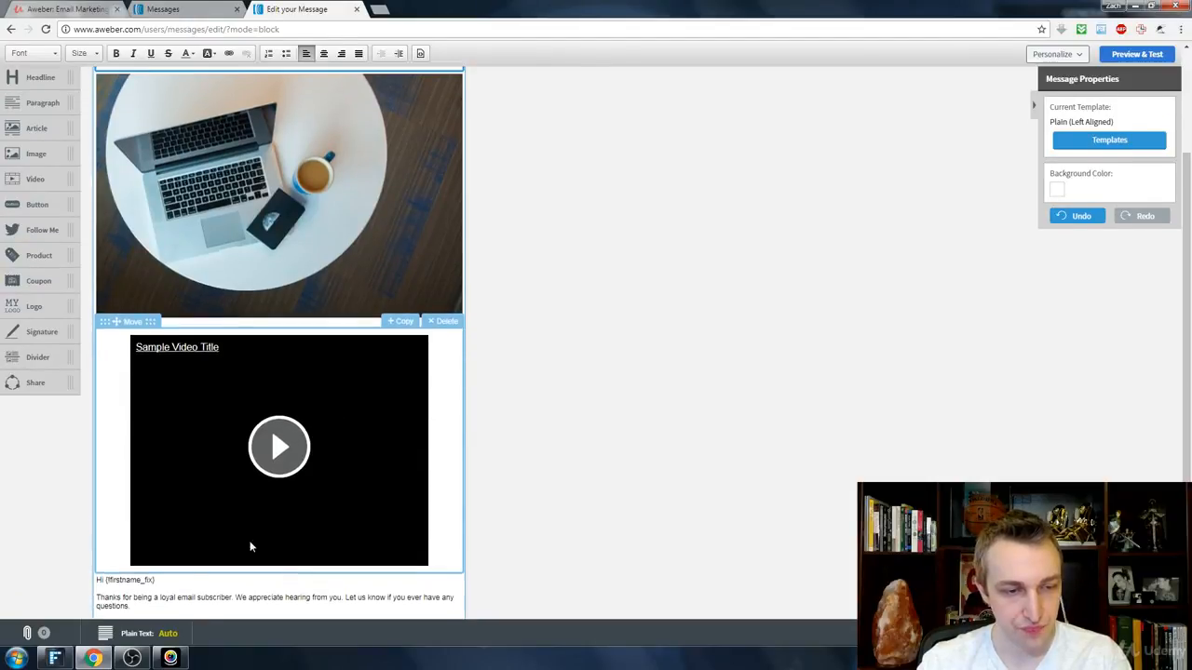
pyautogui.scroll(1, 250, 547)
pyautogui.scroll(-1, 155, 587)
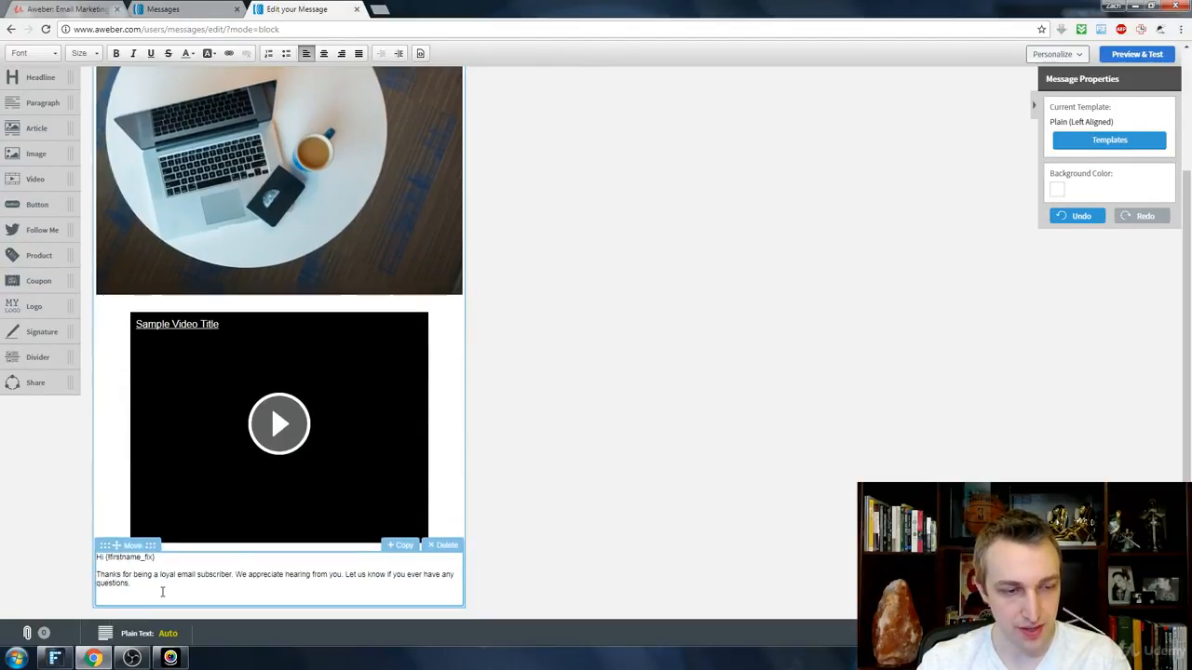
pyautogui.click(121, 556)
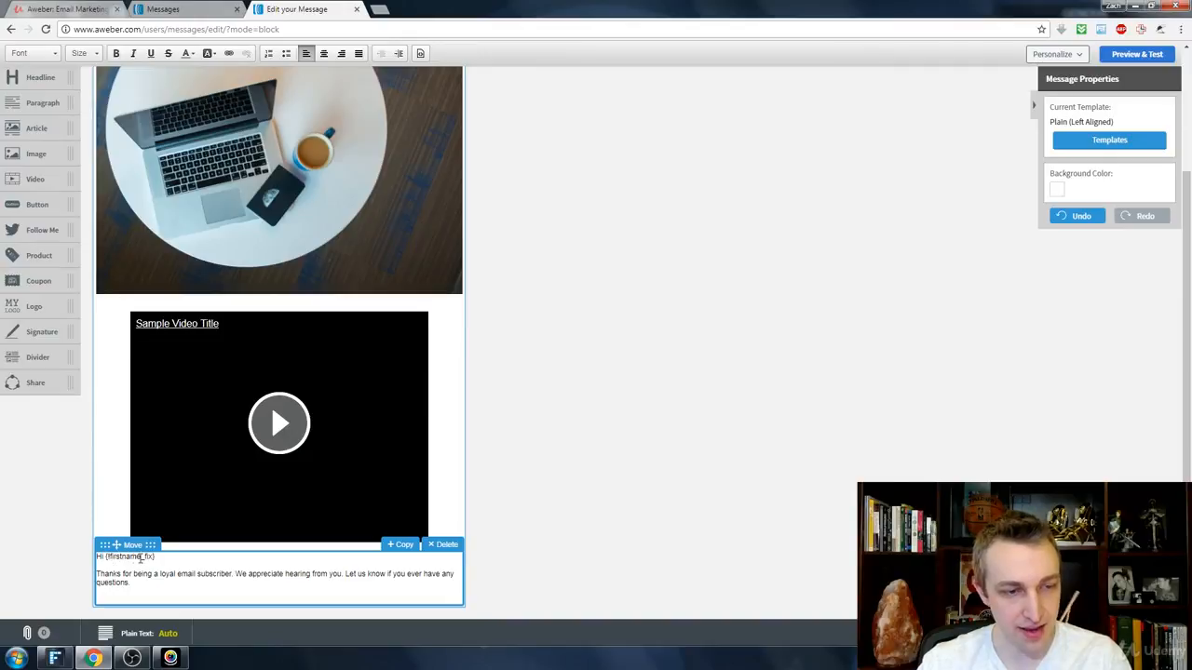
pyautogui.doubleClick(141, 558)
pyautogui.click(171, 557)
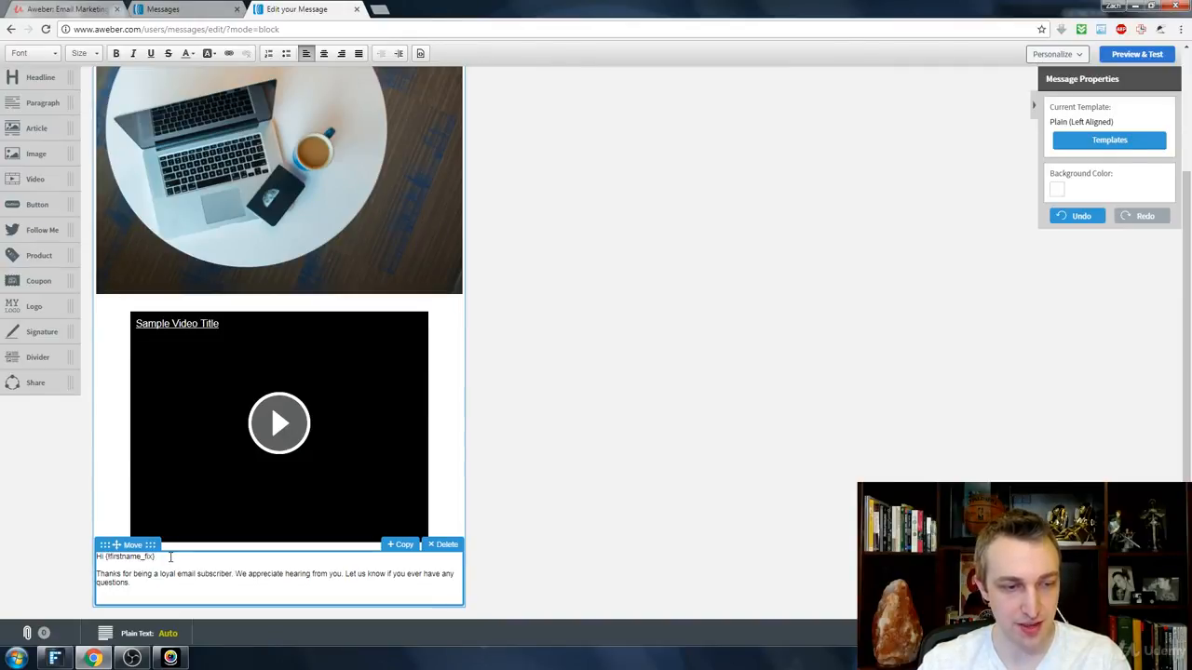
pyautogui.hotkey('ctrl', 'shift', 'Left')
pyautogui.hotkey('ctrl', 'shift', 'Left')
pyautogui.hotkey('ctrl', 'shift', 'Right')
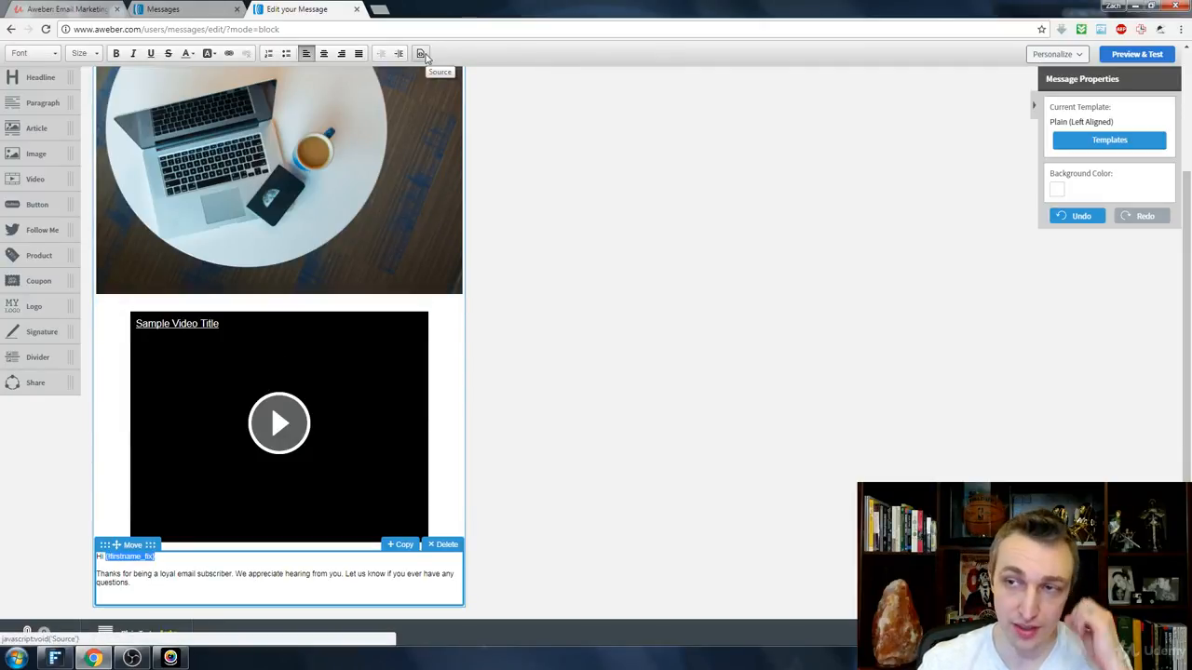
pyautogui.click(1078, 54)
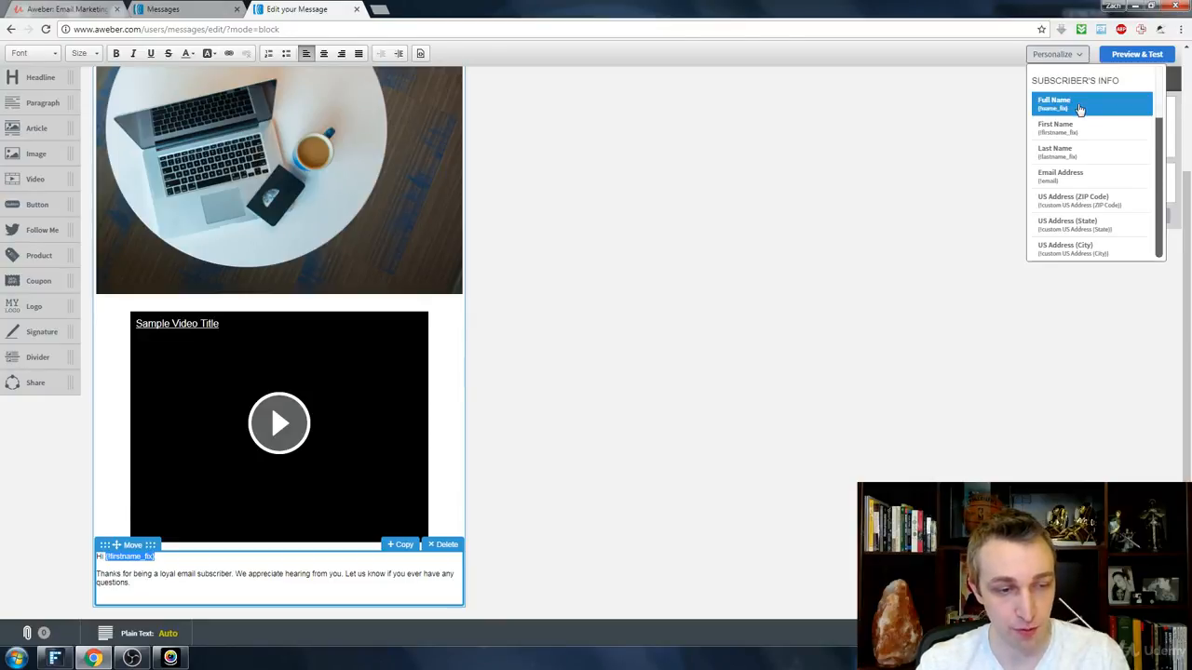
pyautogui.click(1079, 109)
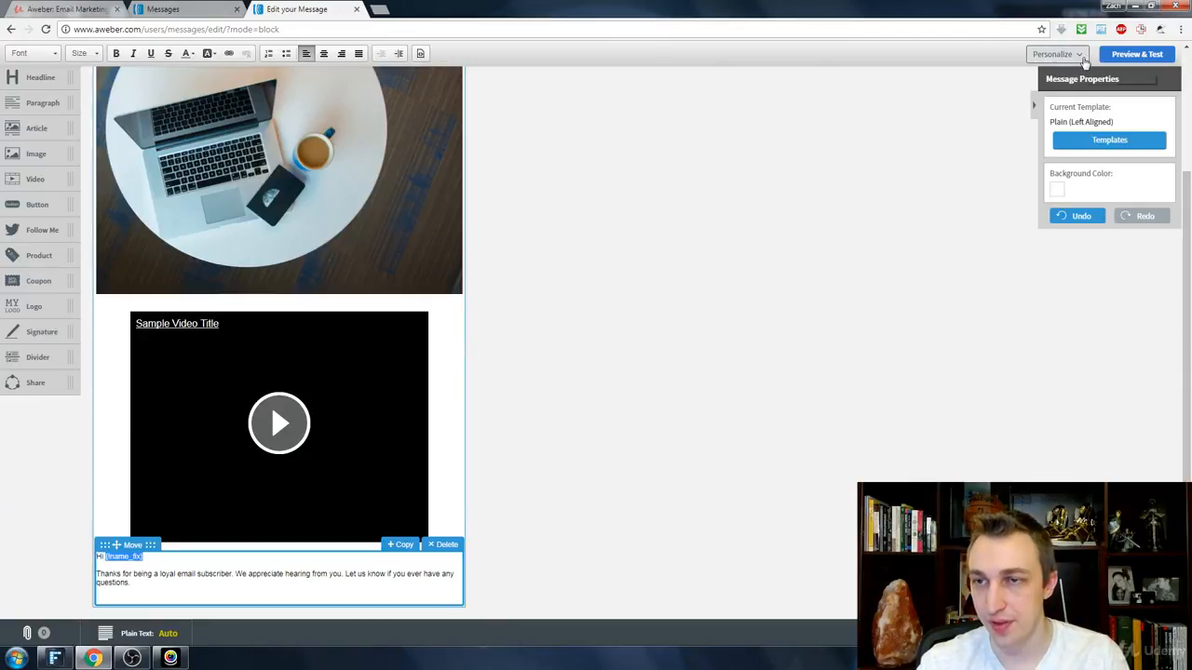
# Step: Change the greeting's personalization variable to First Name, then save the message and exit to the drafts
pyautogui.click(1083, 56)
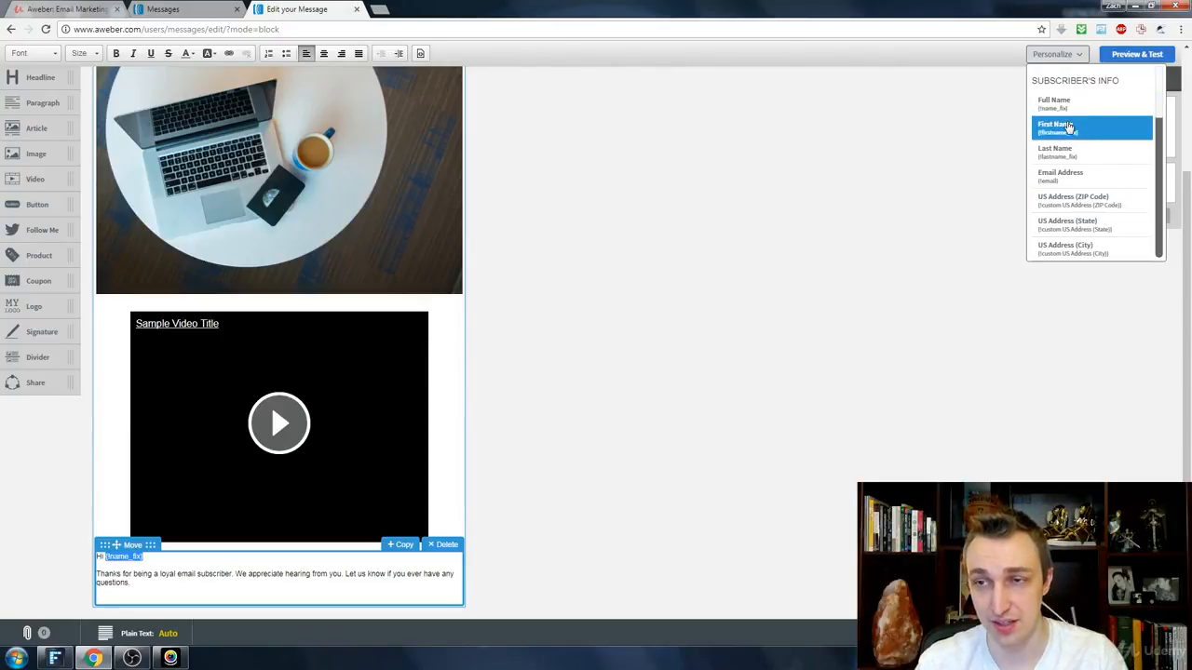
pyautogui.click(1068, 126)
pyautogui.click(234, 573)
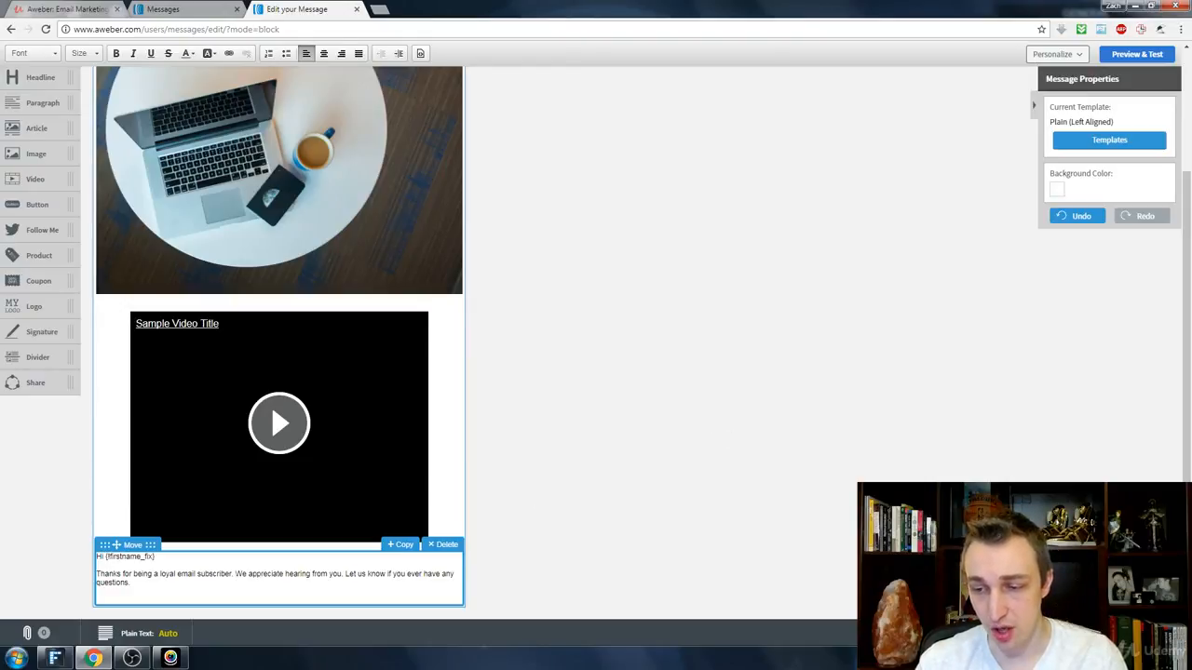
pyautogui.click(931, 549)
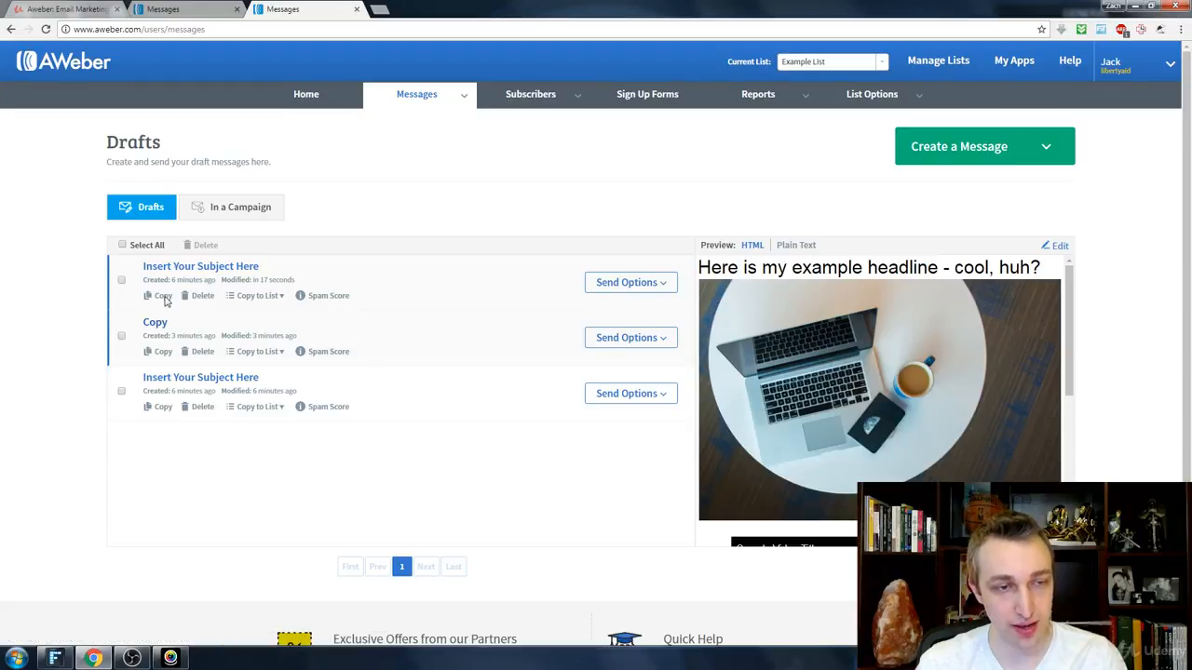
# Step: Reopen the example headline draft, give it the subject "Here is a new subject line", and save and exit
pyautogui.click(210, 273)
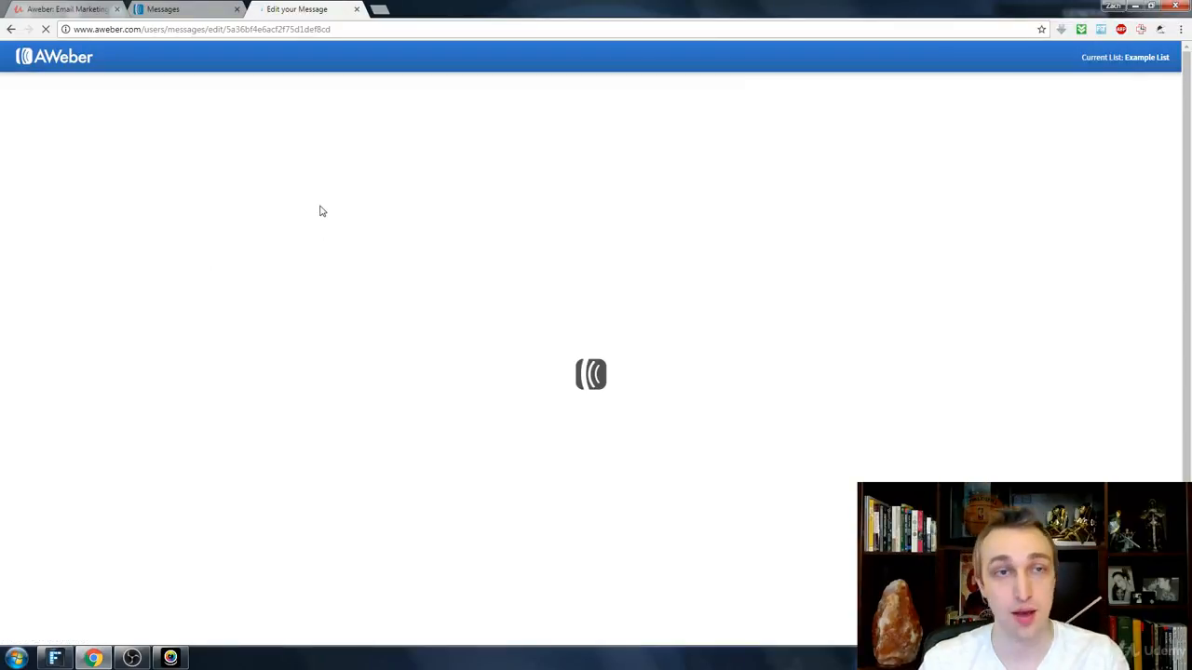
pyautogui.middleClick(9, 30)
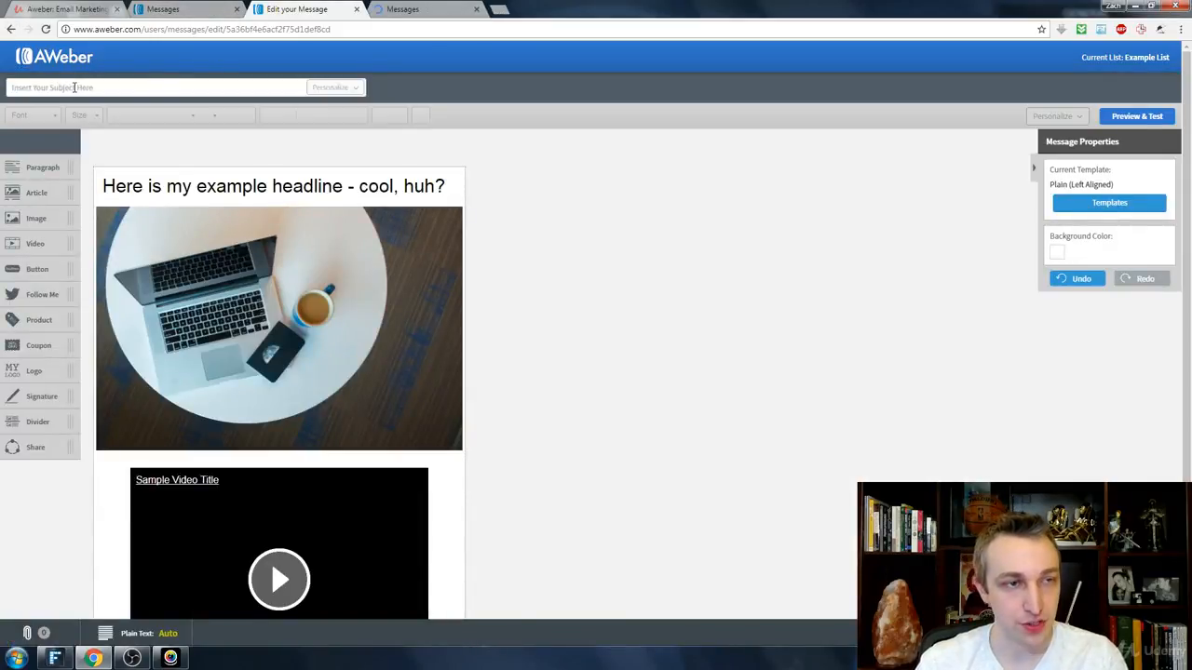
pyautogui.click(110, 88)
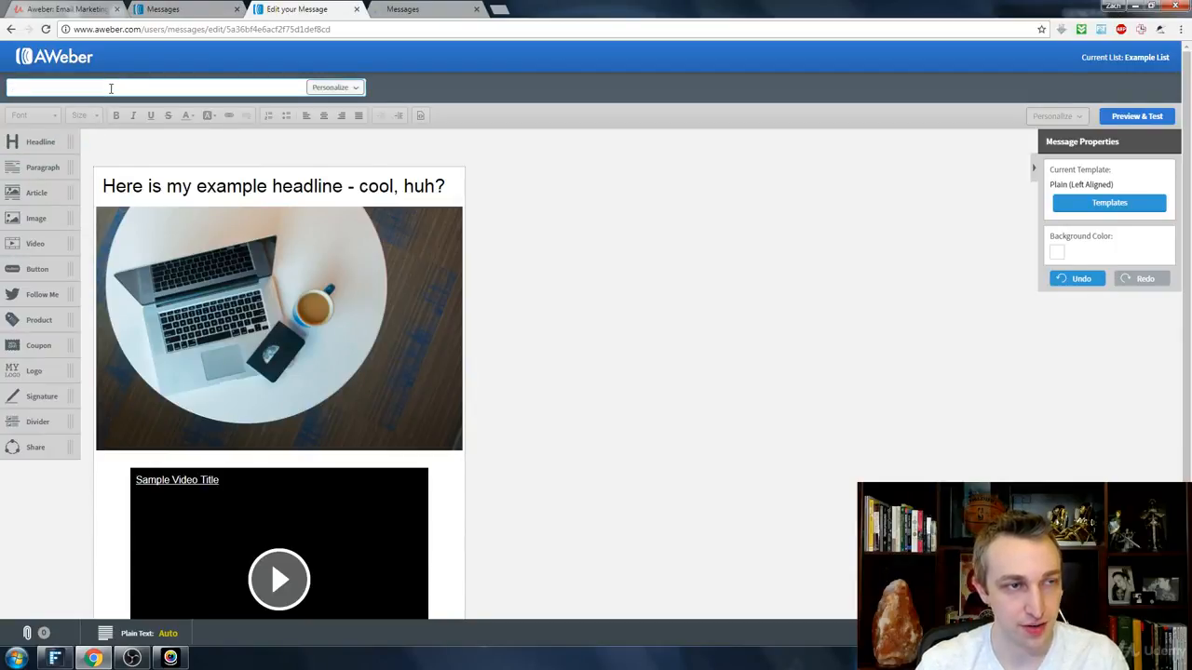
pyautogui.write('Here is a new subject line')
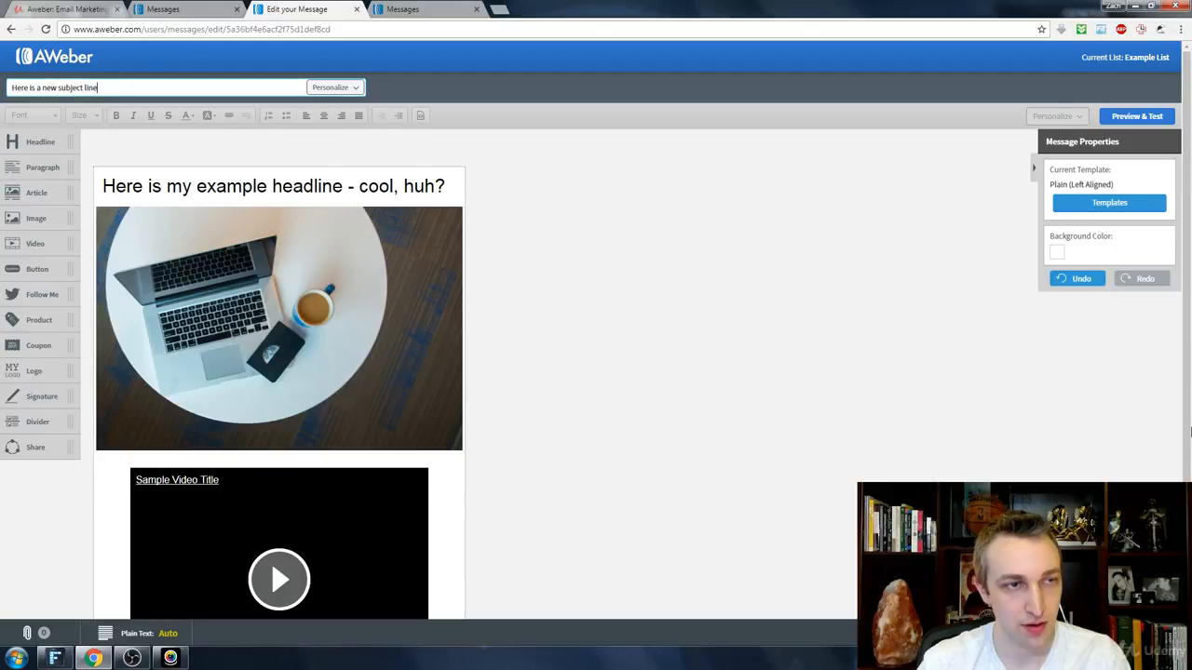
pyautogui.click(1136, 635)
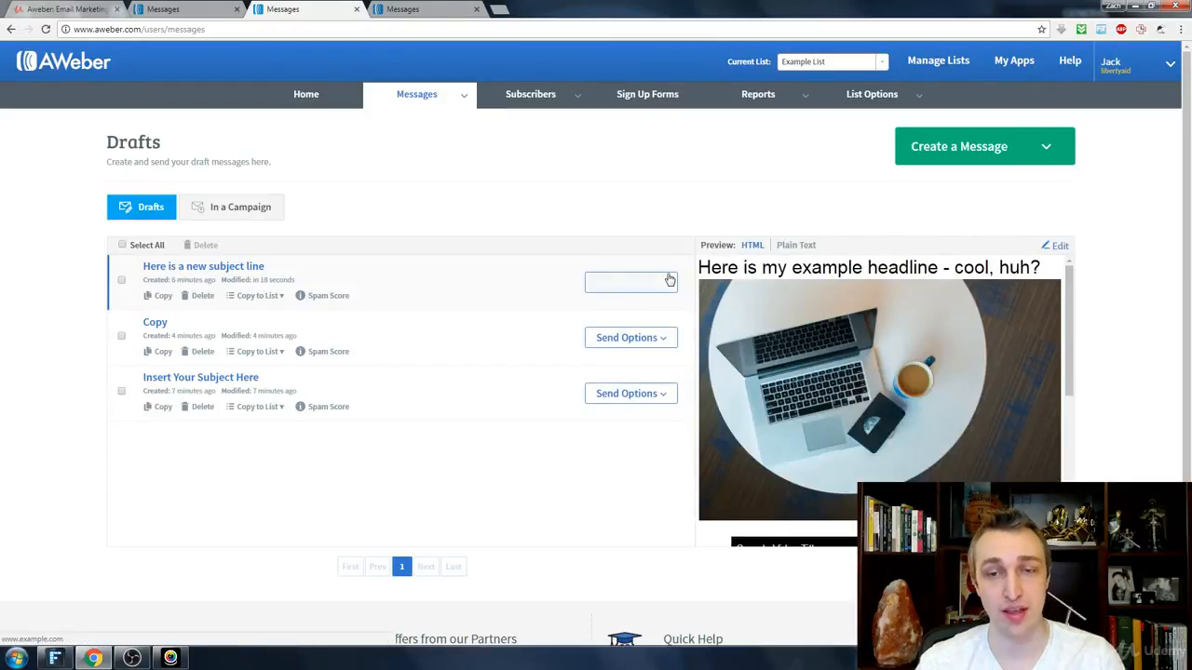
# Step: Check the rest of the "Here is a new subject line" draft's preview and start scheduling that draft as a broadcast
pyautogui.scroll(-3, 915, 419)
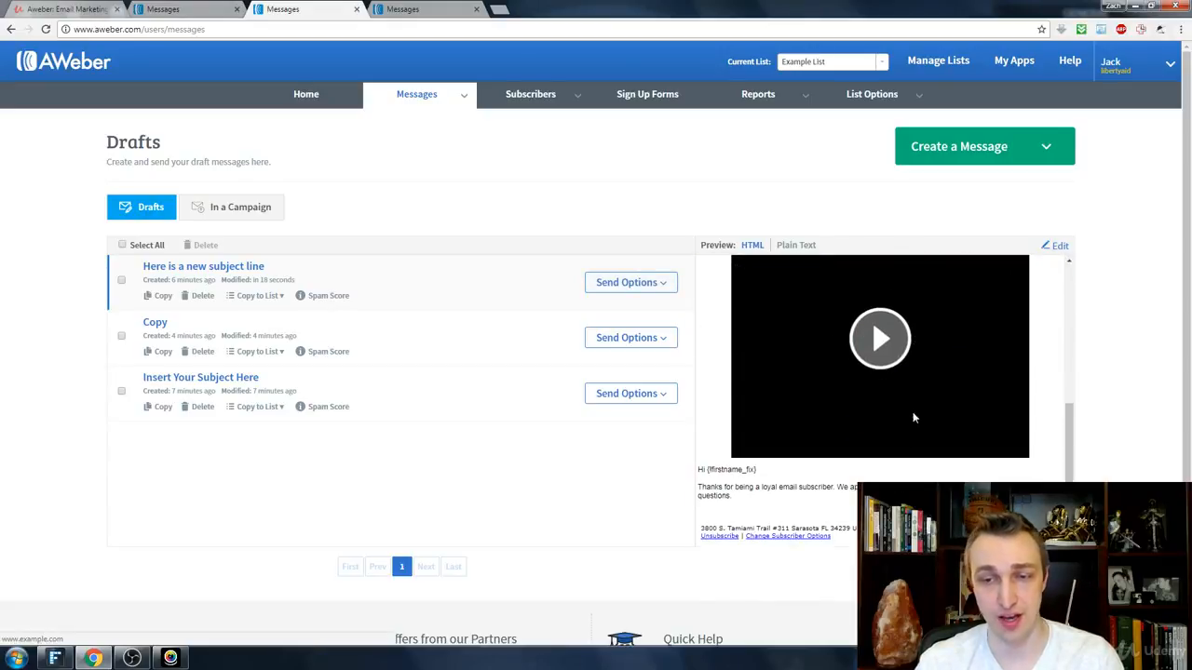
pyautogui.click(665, 284)
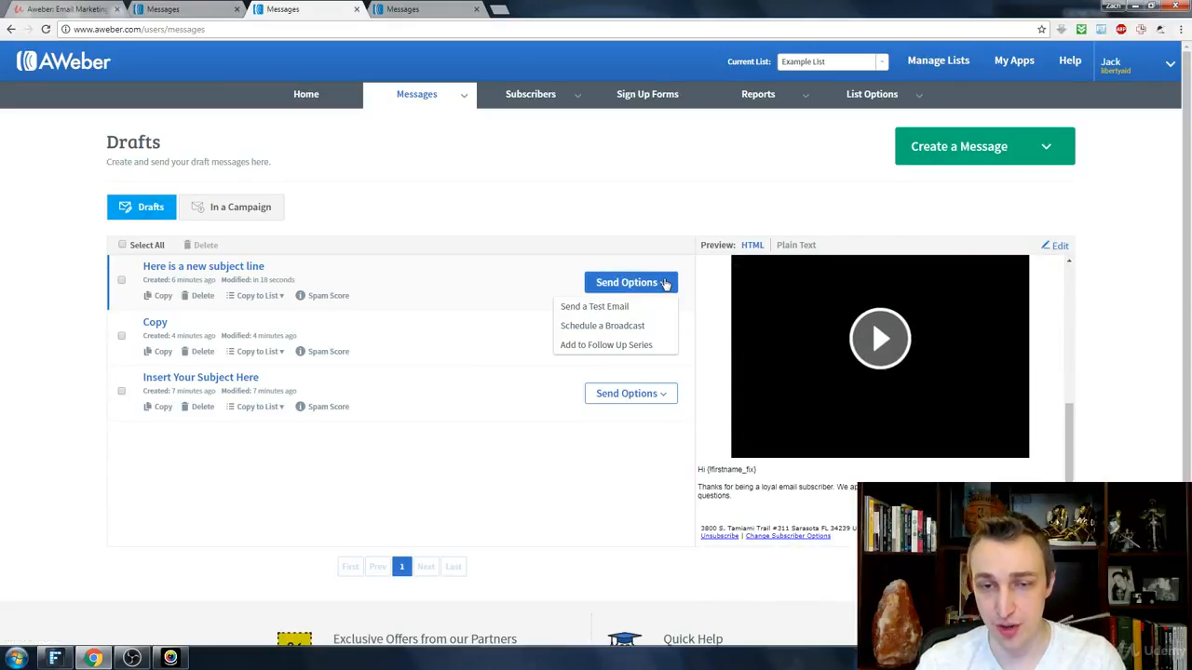
pyautogui.click(620, 326)
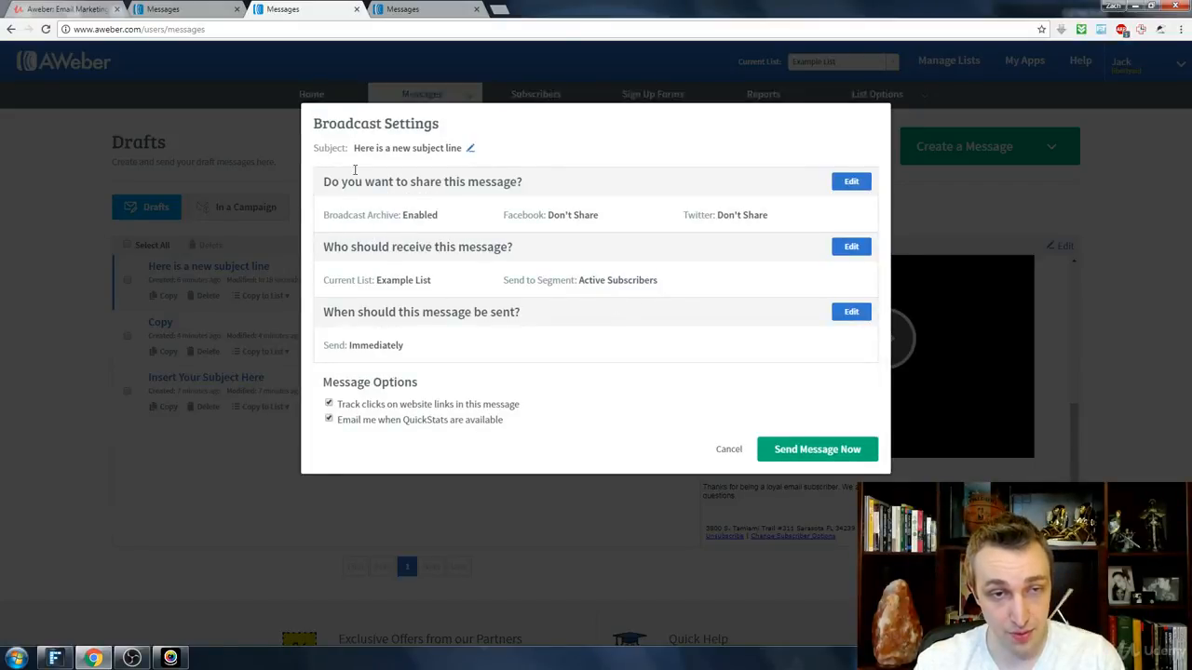
# Step: Change the message subject in the broadcast settings to "NEW SUBJECT"
pyautogui.click(472, 150)
pyautogui.write('NEW')
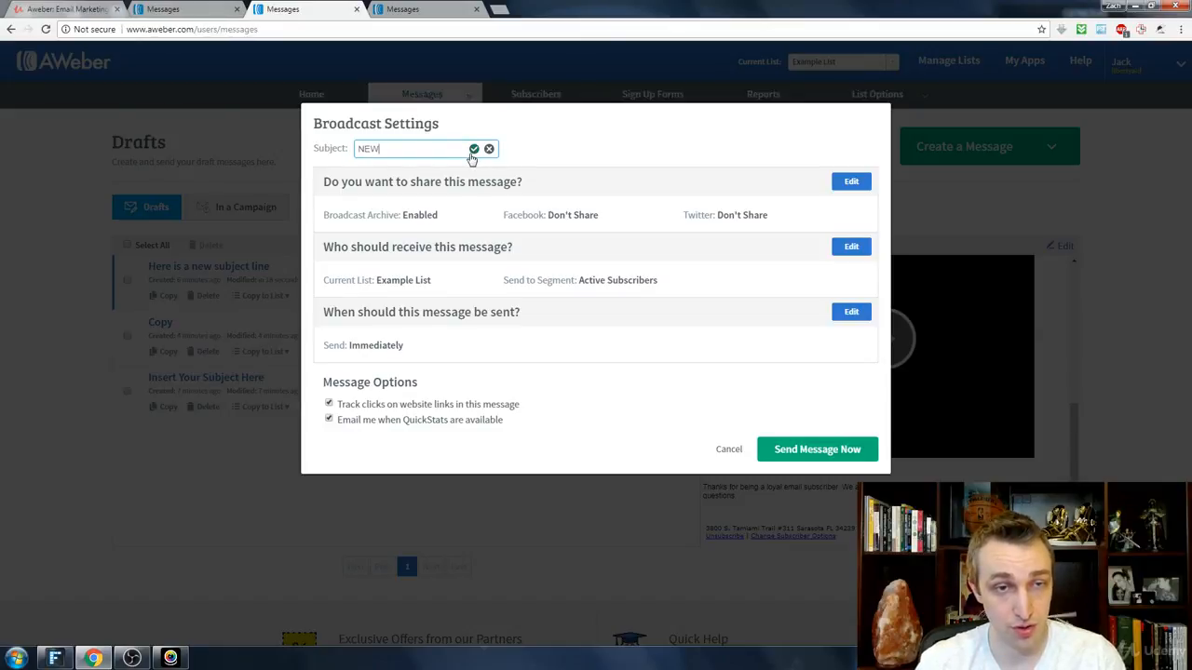
pyautogui.write(' SUBJECT')
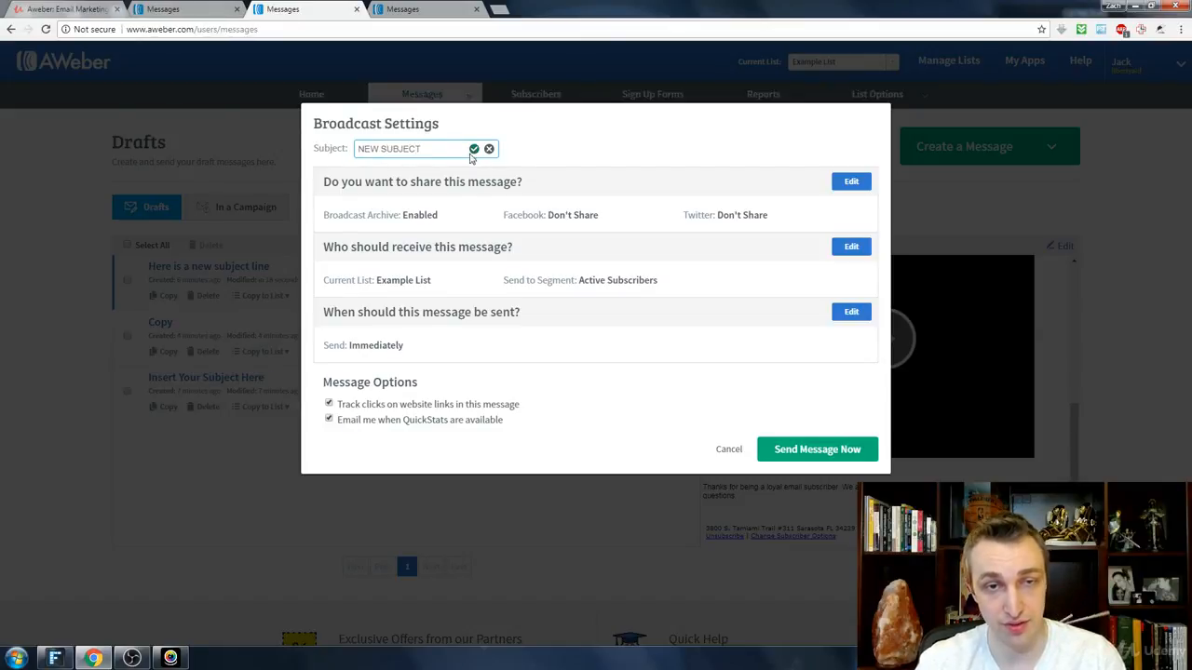
pyautogui.click(473, 150)
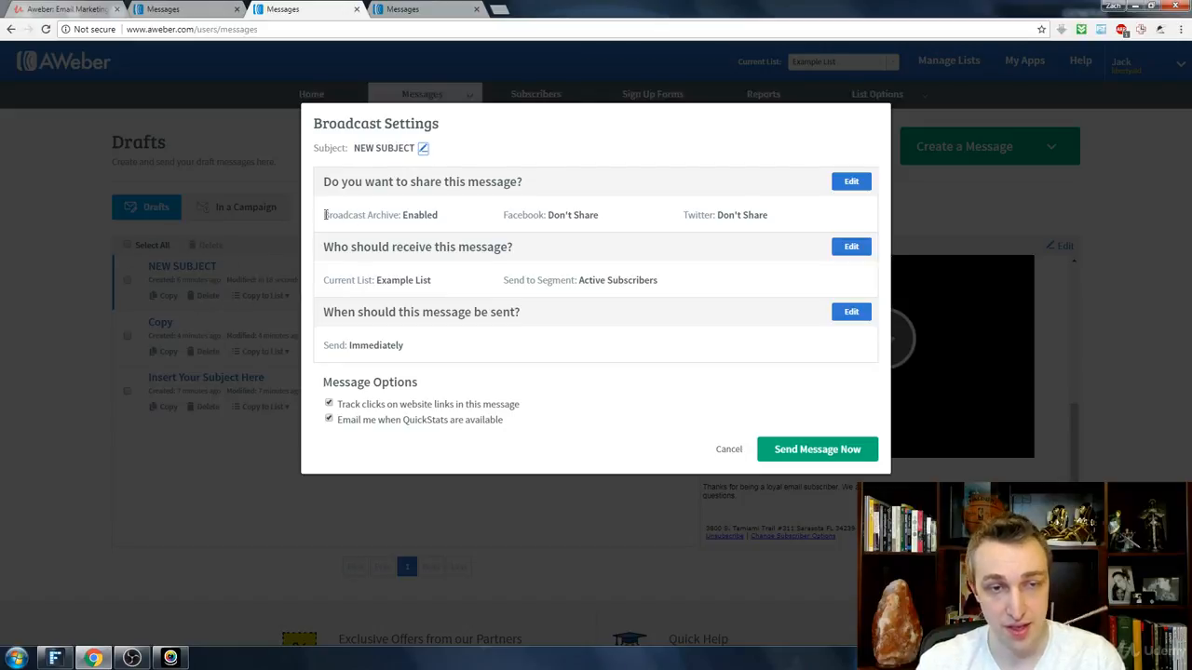
# Step: Set the broadcast to be shared on the personal Facebook account and the Libertyaid7 Twitter account, and apply the sharing settings
pyautogui.moveTo(324, 214); pyautogui.dragTo(430, 215)
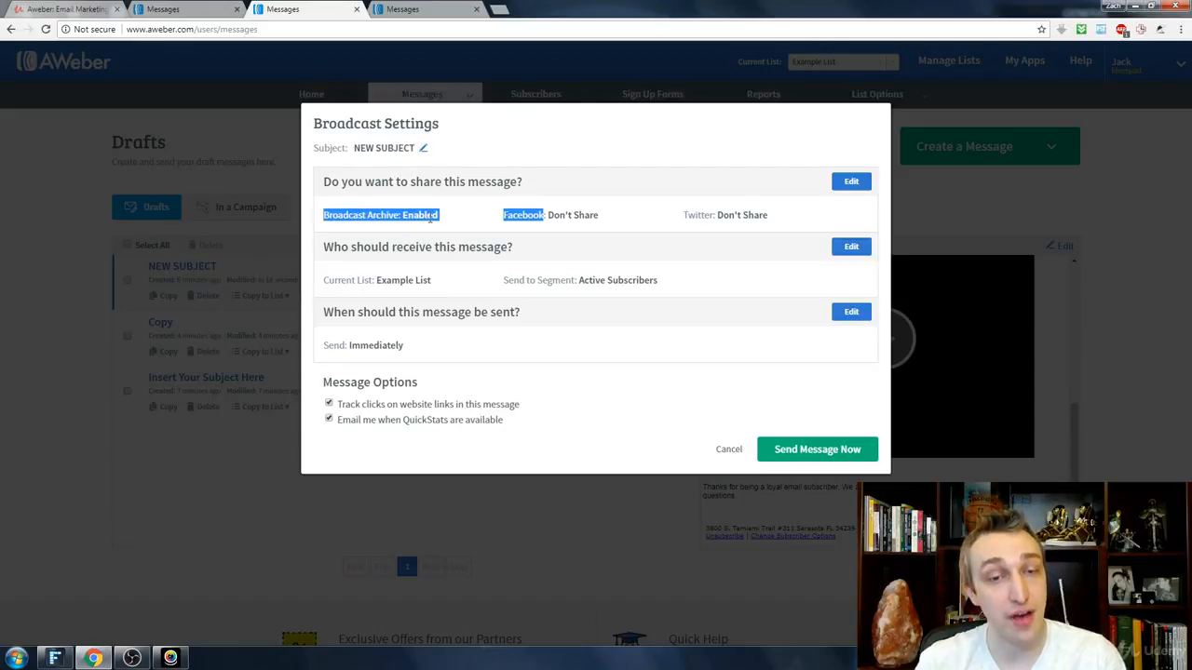
pyautogui.click(430, 217)
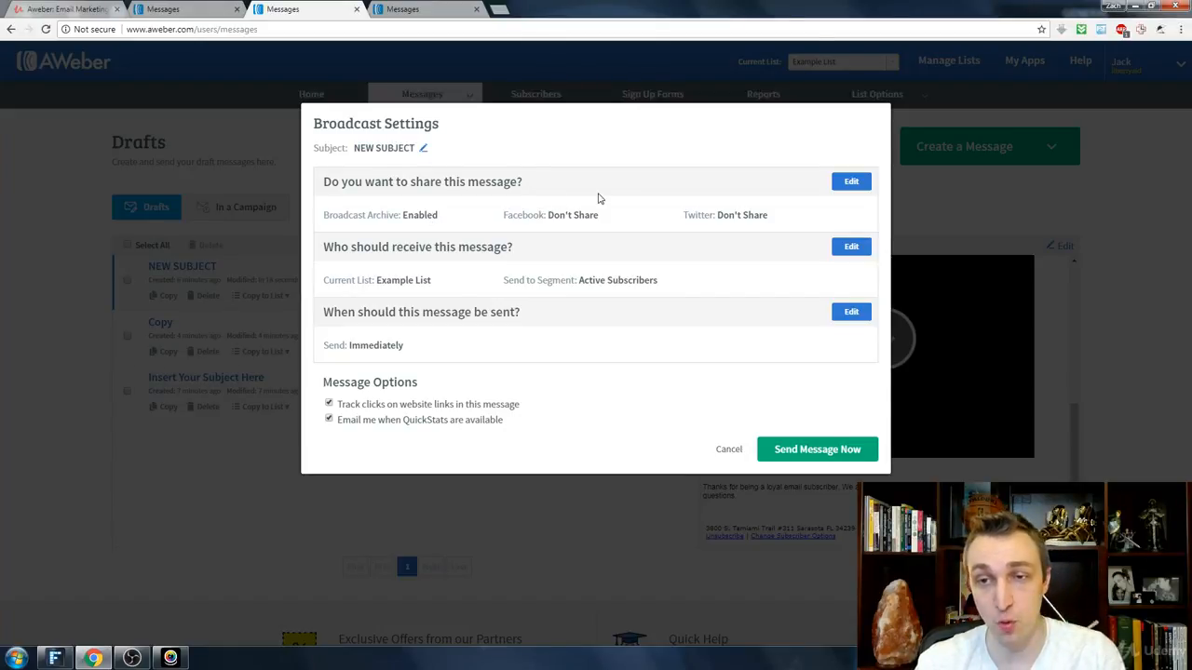
pyautogui.click(843, 185)
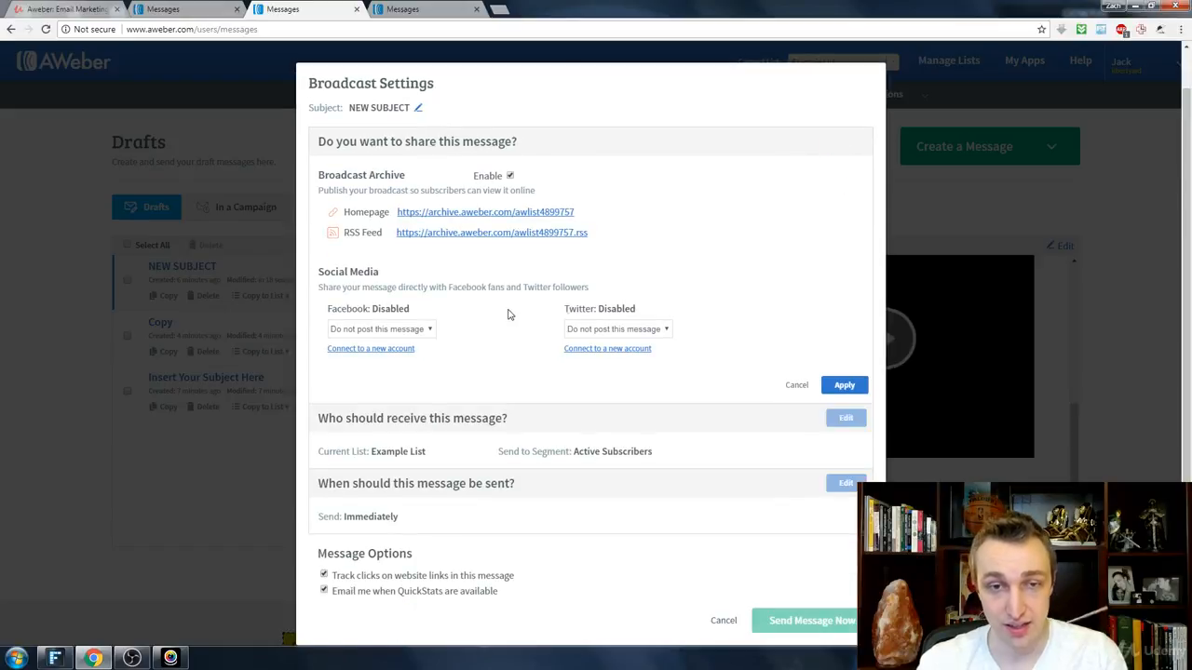
pyautogui.click(378, 332)
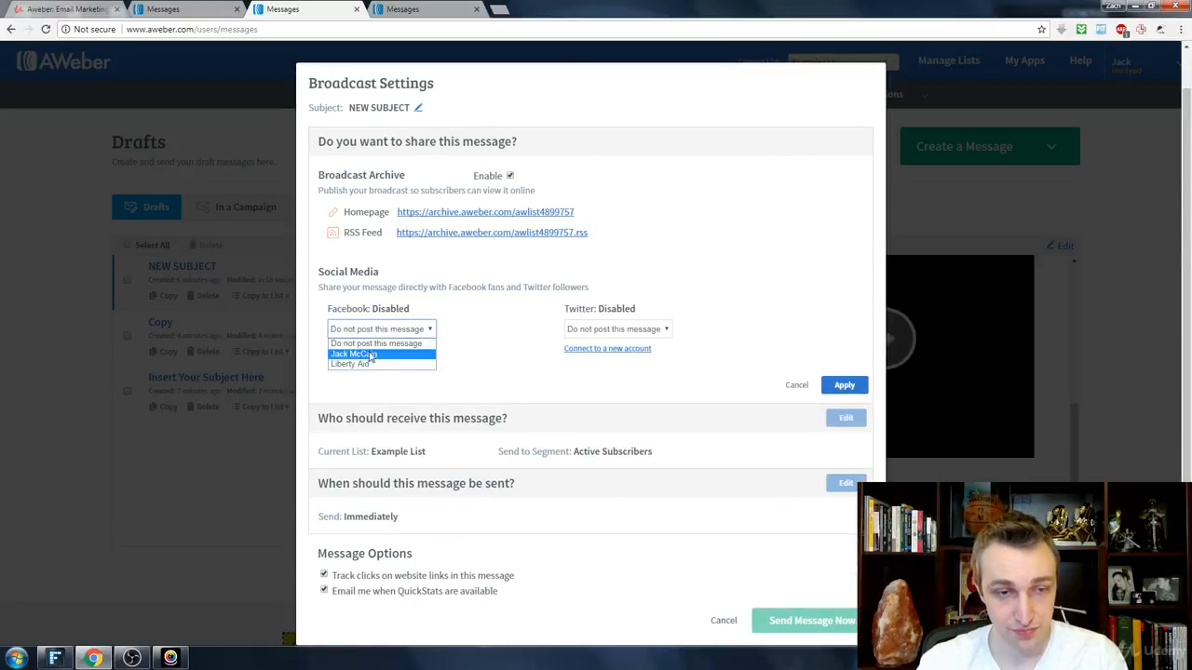
pyautogui.click(474, 325)
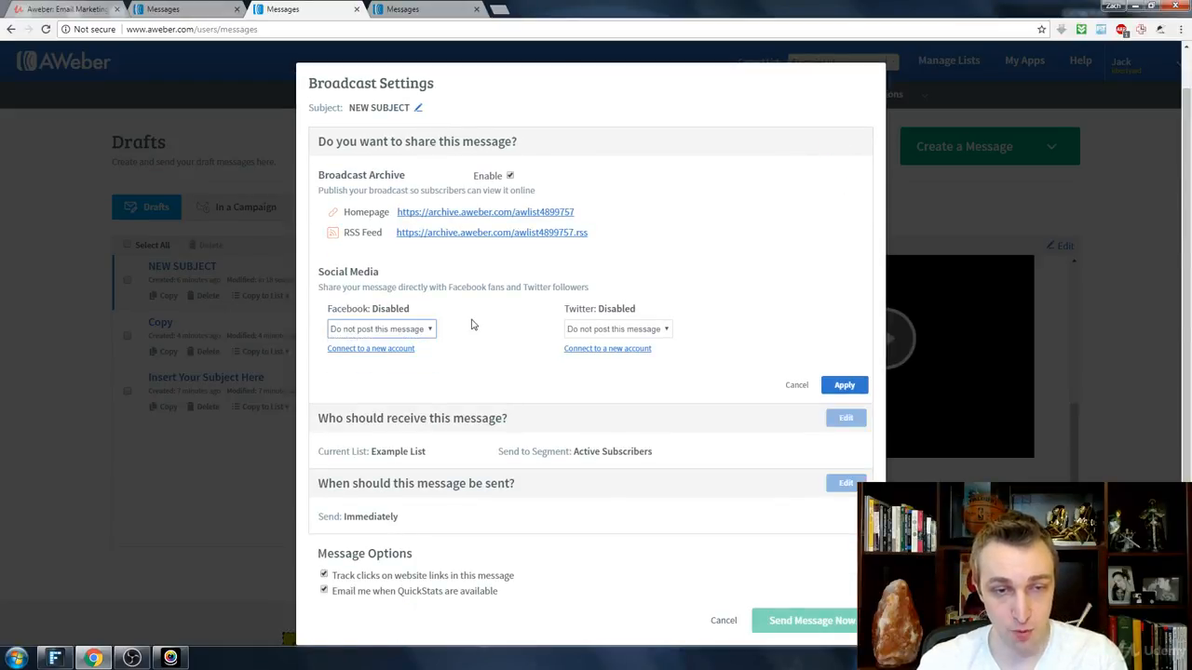
pyautogui.click(365, 331)
pyautogui.click(368, 349)
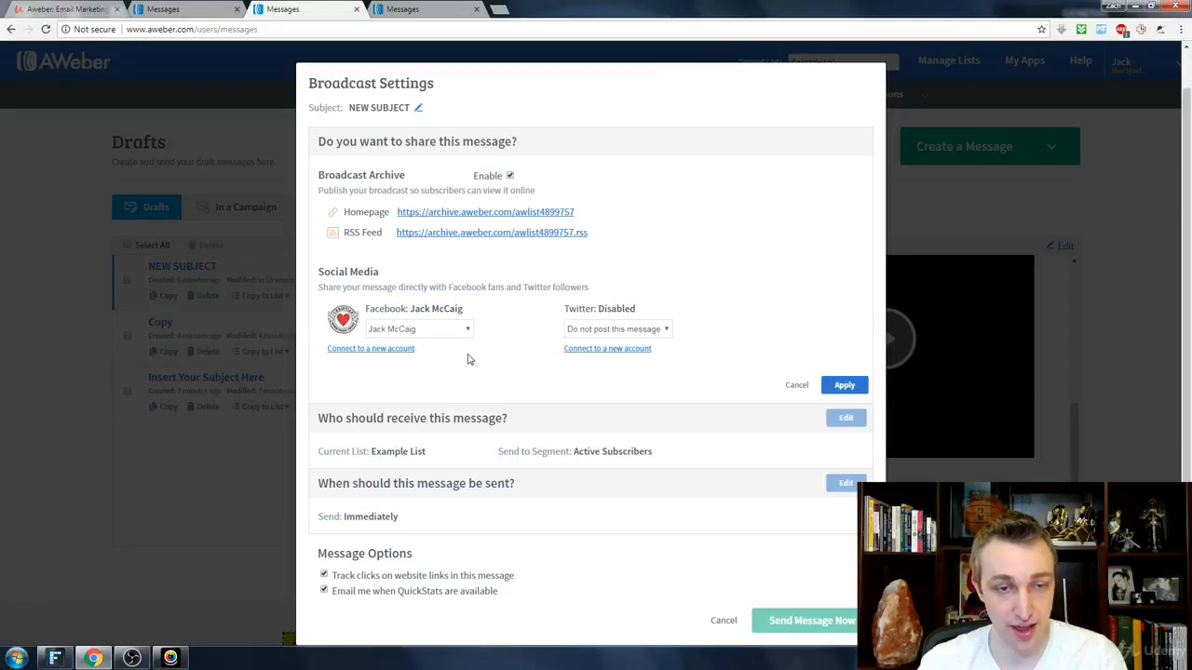
pyautogui.click(601, 332)
pyautogui.click(596, 354)
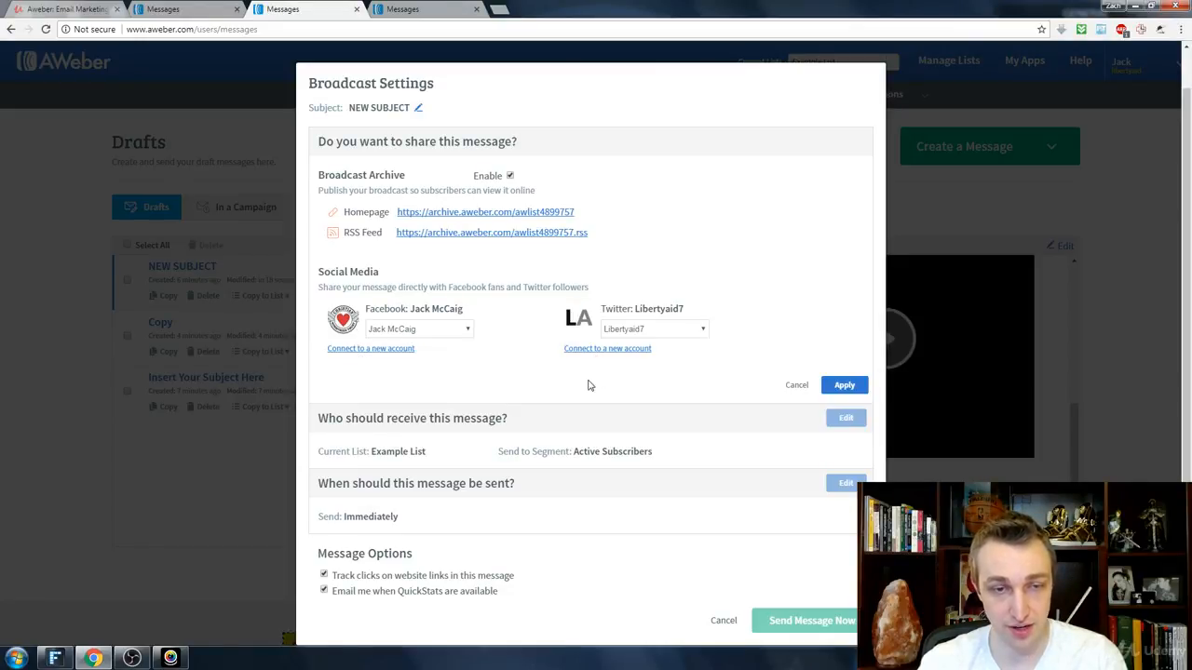
pyautogui.click(849, 387)
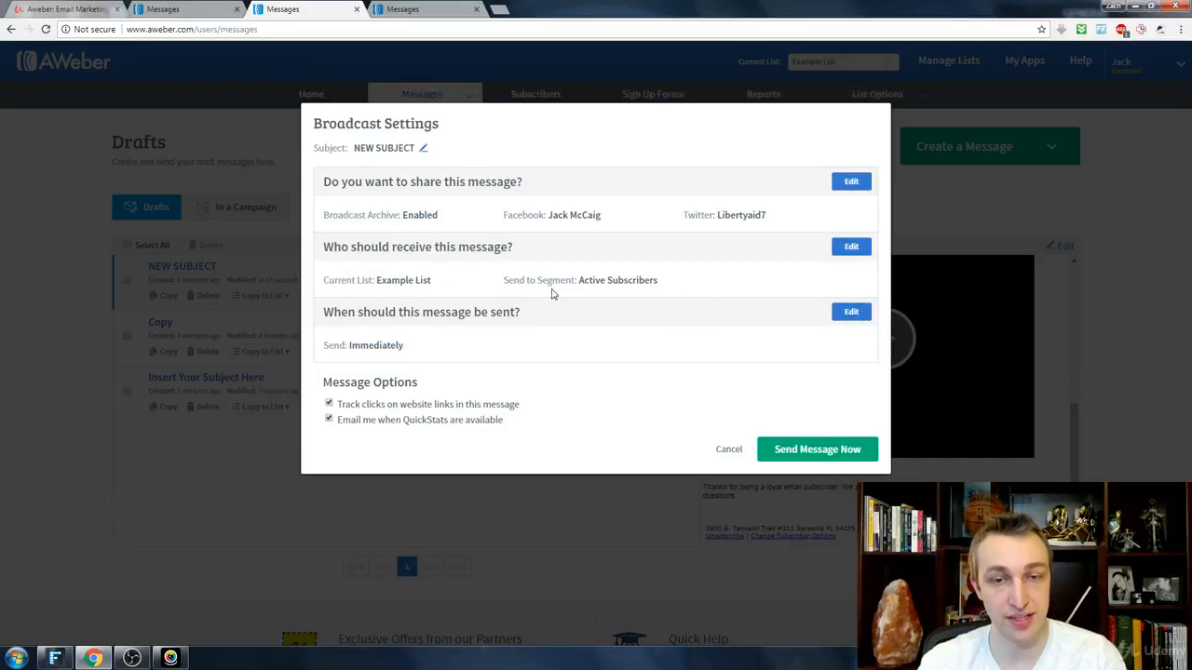
# Step: Keep Example List as the recipient list, exclude subscribers on all other lists without including any, and apply the recipient settings
pyautogui.moveTo(331, 279); pyautogui.dragTo(442, 284)
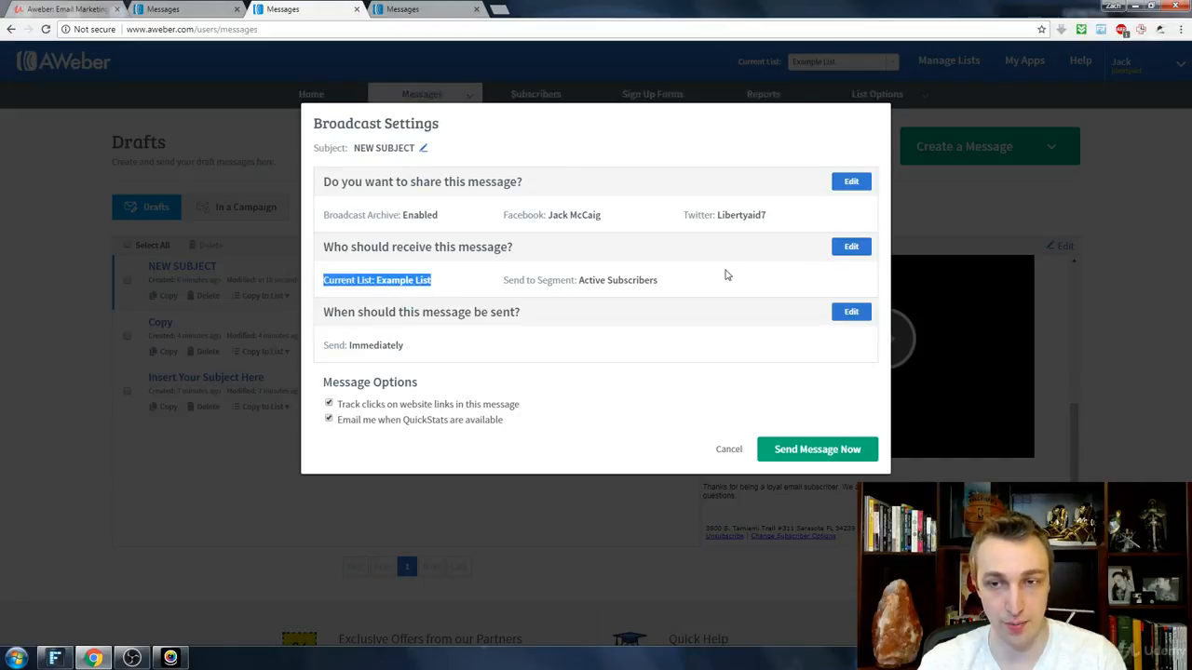
pyautogui.click(851, 246)
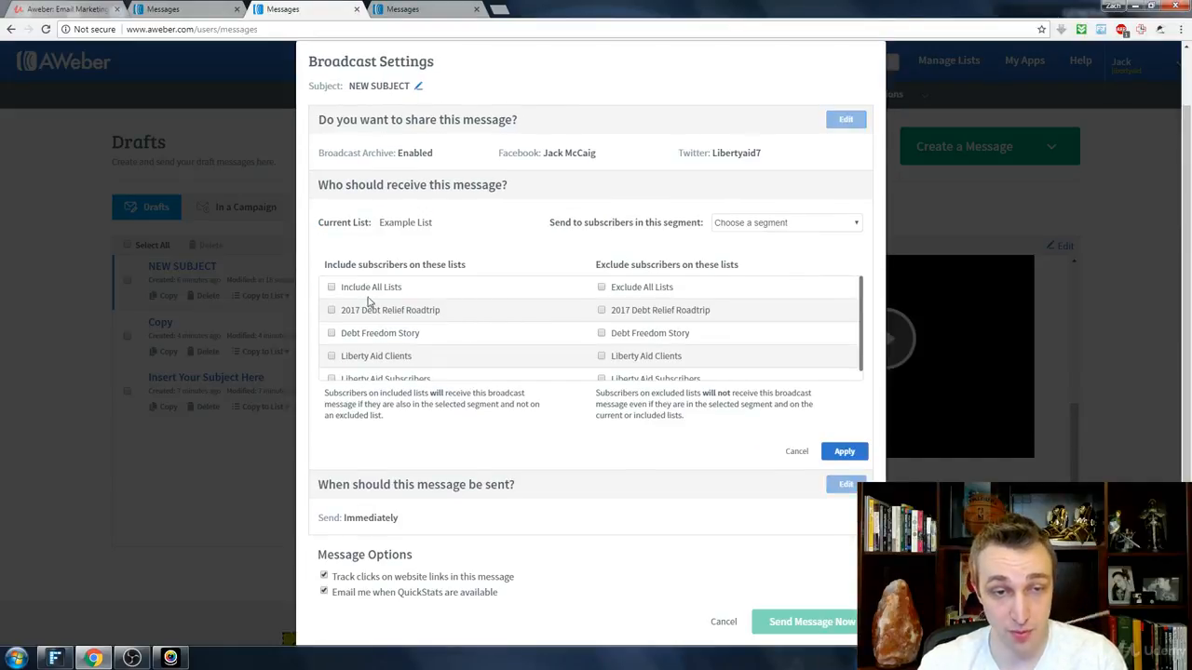
pyautogui.scroll(-1, 371, 300)
pyautogui.scroll(1, 371, 301)
pyautogui.click(331, 287)
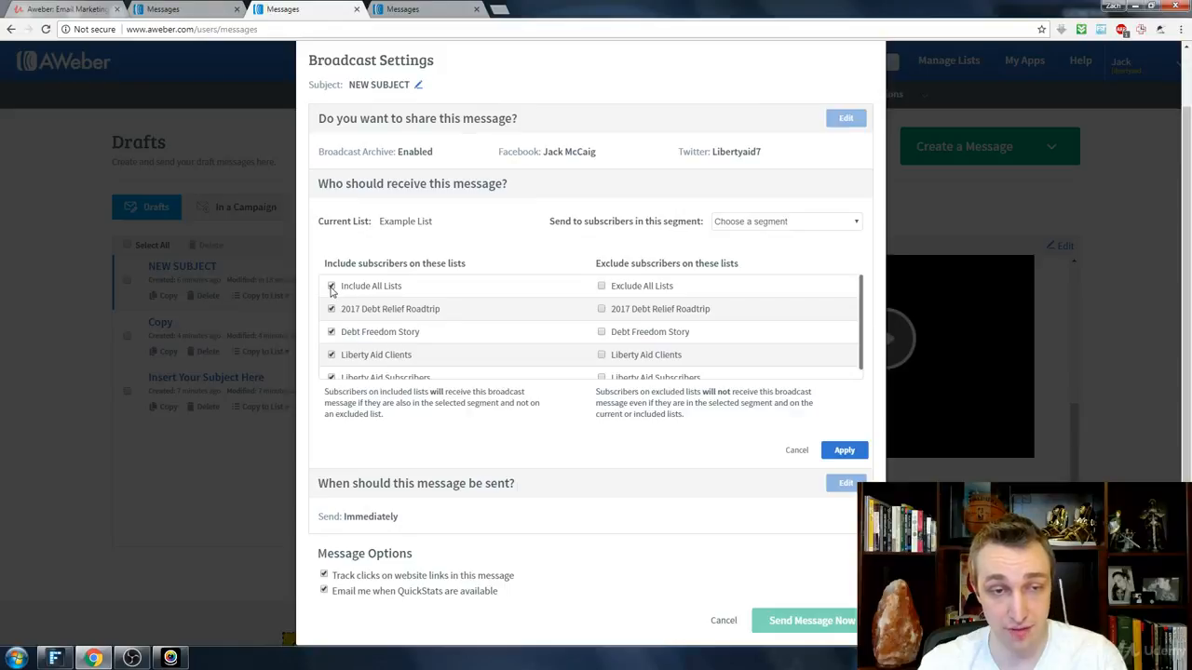
pyautogui.click(331, 286)
pyautogui.scroll(-1, 616, 292)
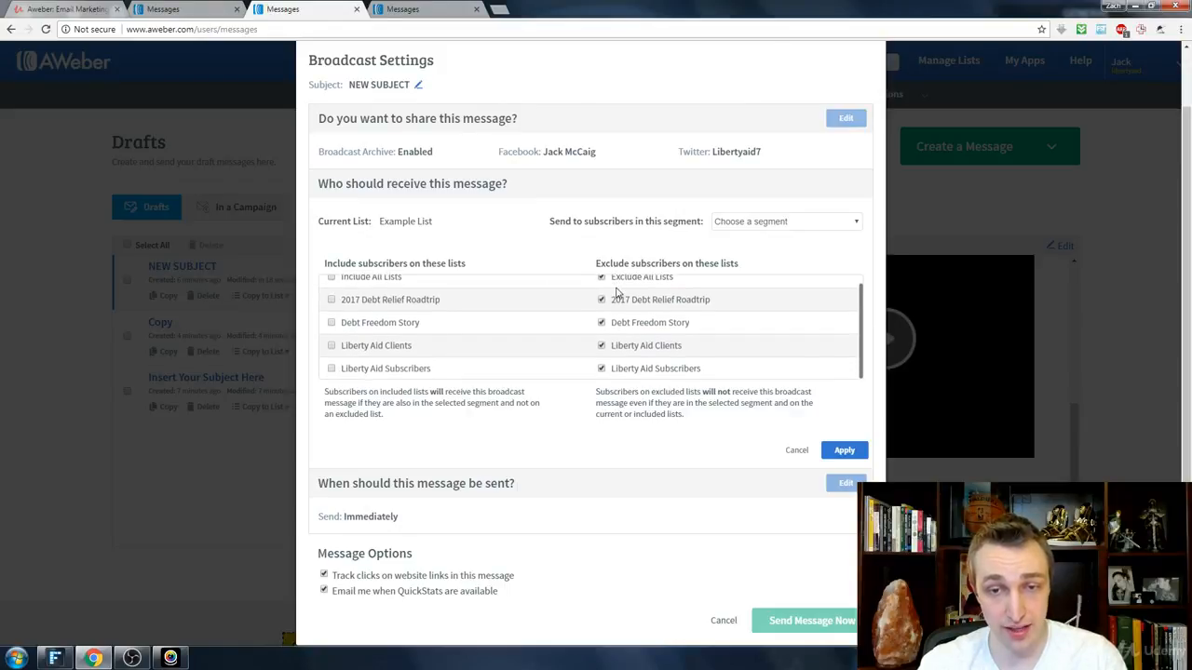
pyautogui.click(843, 450)
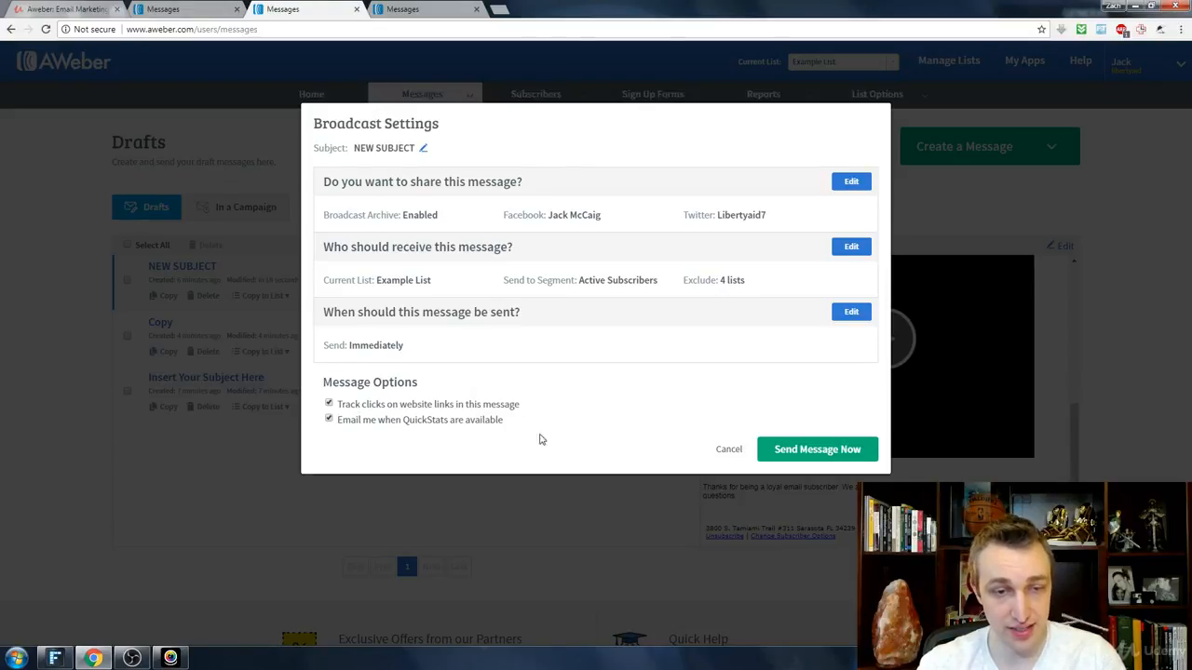
# Step: Start sending the broadcast immediately, decline the send confirmation, and cancel out of the broadcast settings to the drafts
pyautogui.click(808, 455)
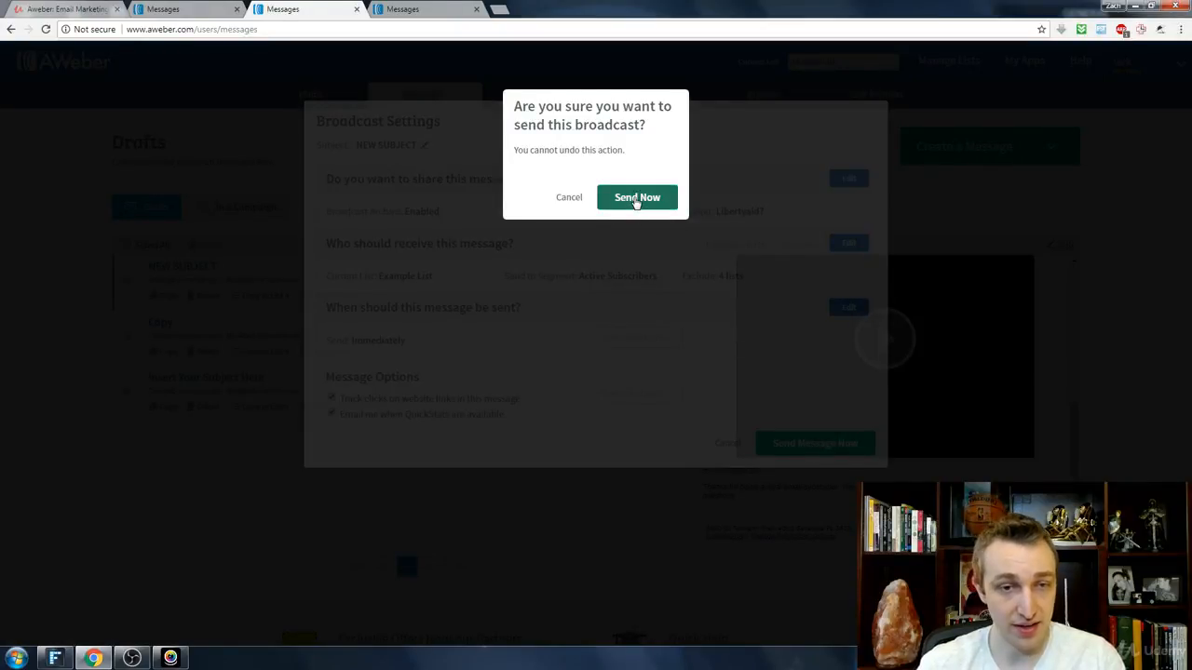
pyautogui.click(569, 198)
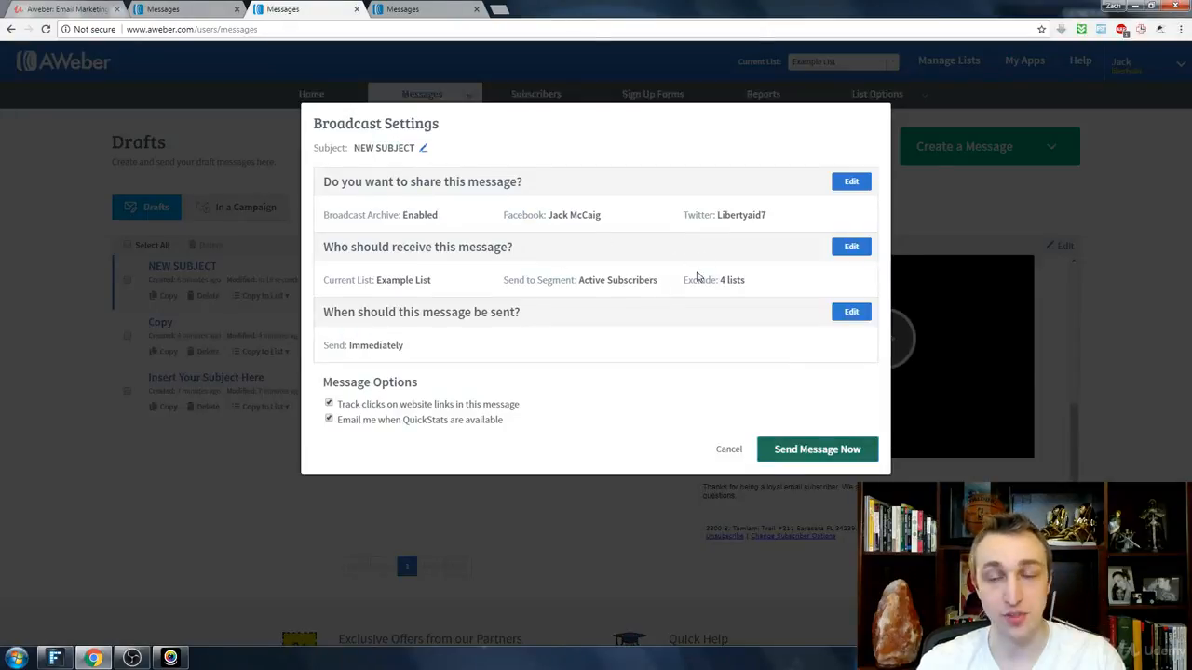
pyautogui.click(729, 451)
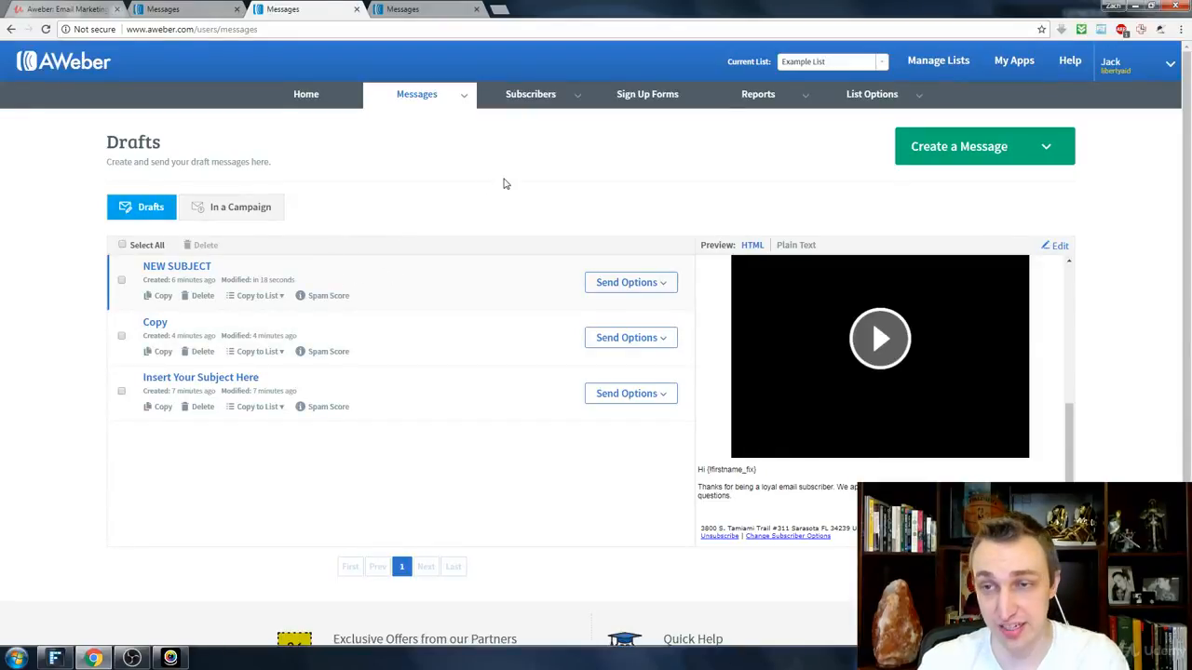